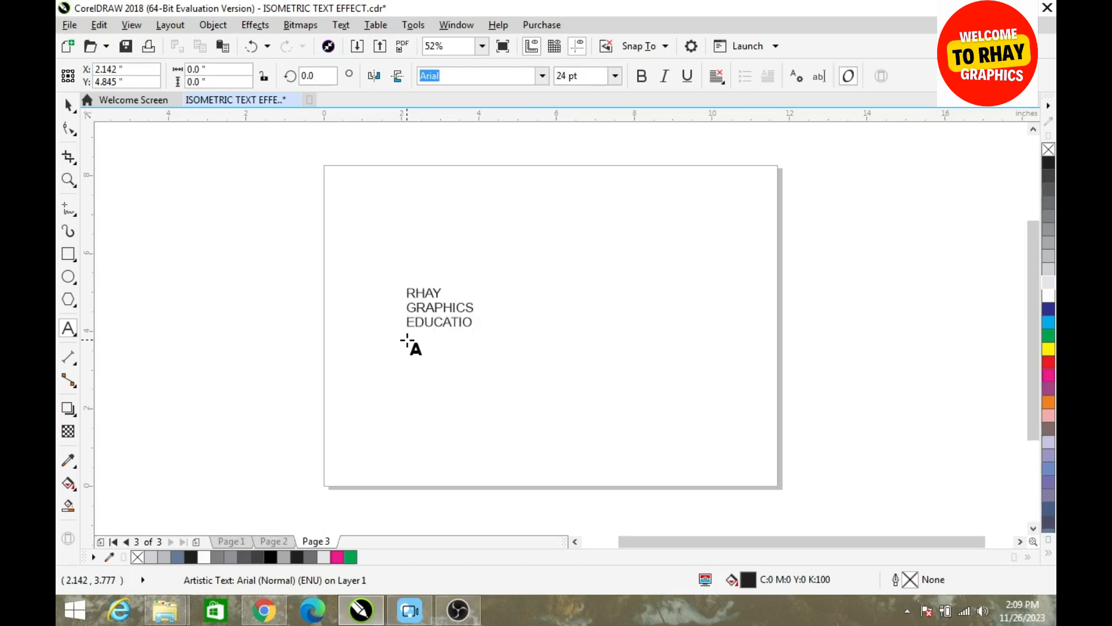
Complete the three-line text "RHAY GRAPHICS EDUCATION" and place a copy of it below the original
key("BackSpace")
key("ctrl+space")
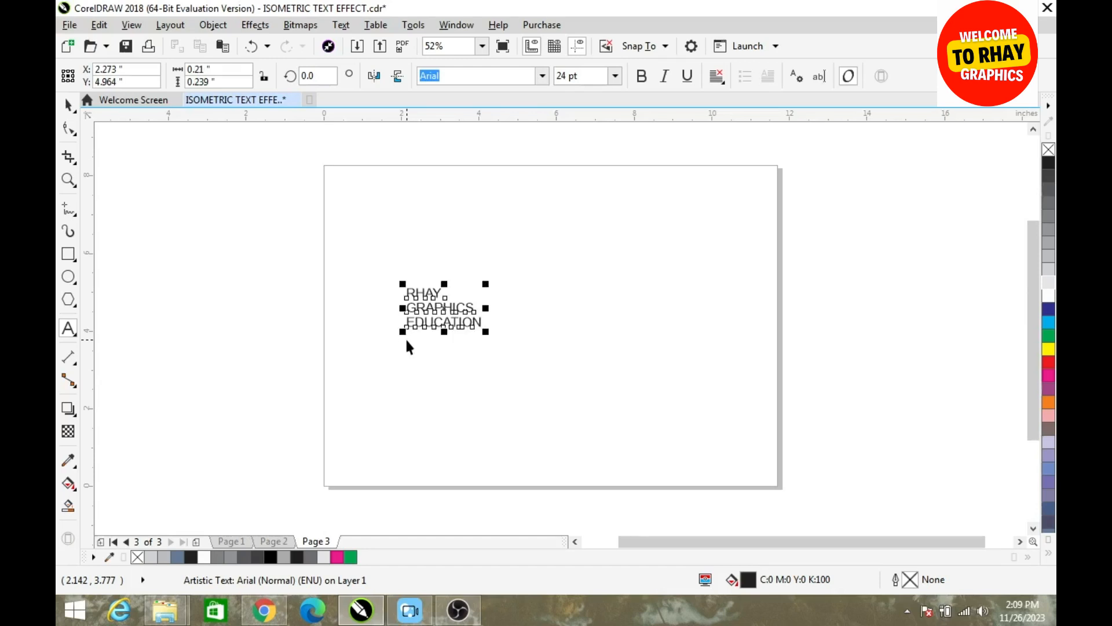
left_click_drag(464, 320, 502, 409)
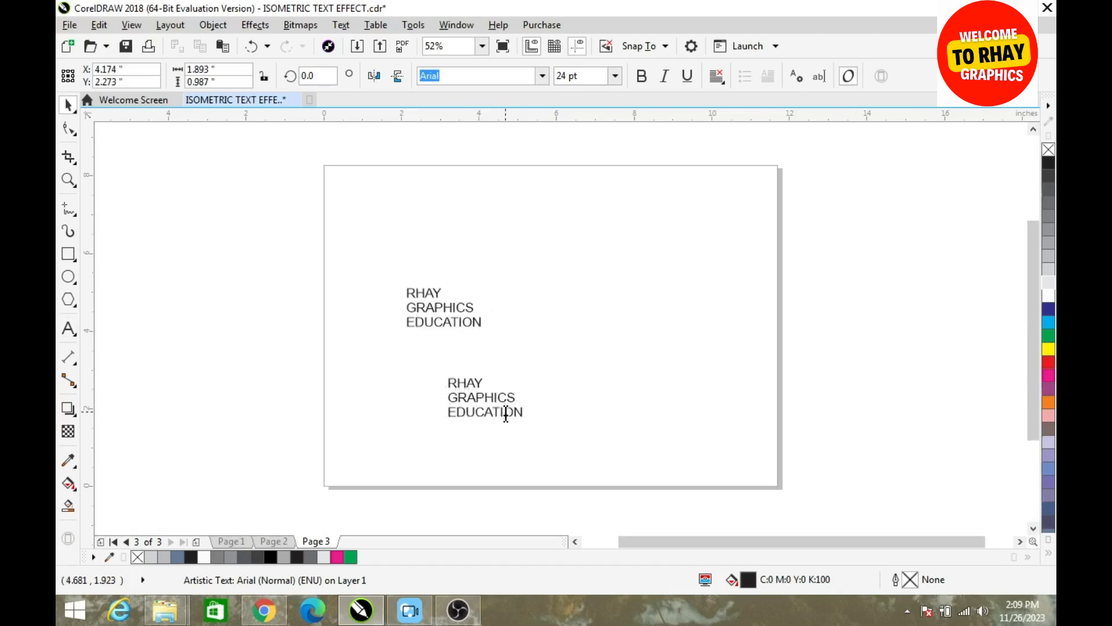
Replace the copied text with the three lines "EVERY CLICKS IS", "A STEP TOWARDS" and "KNOWLEDGE"
double_click(506, 413)
key("ctrl+a")
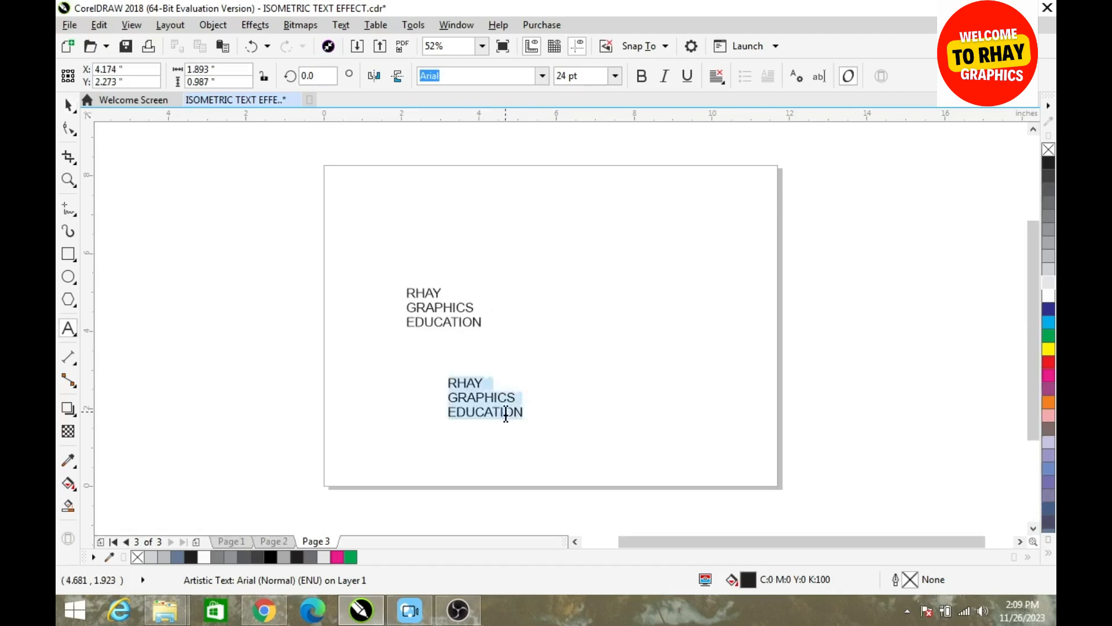
type("EVERY CLICKS IS")
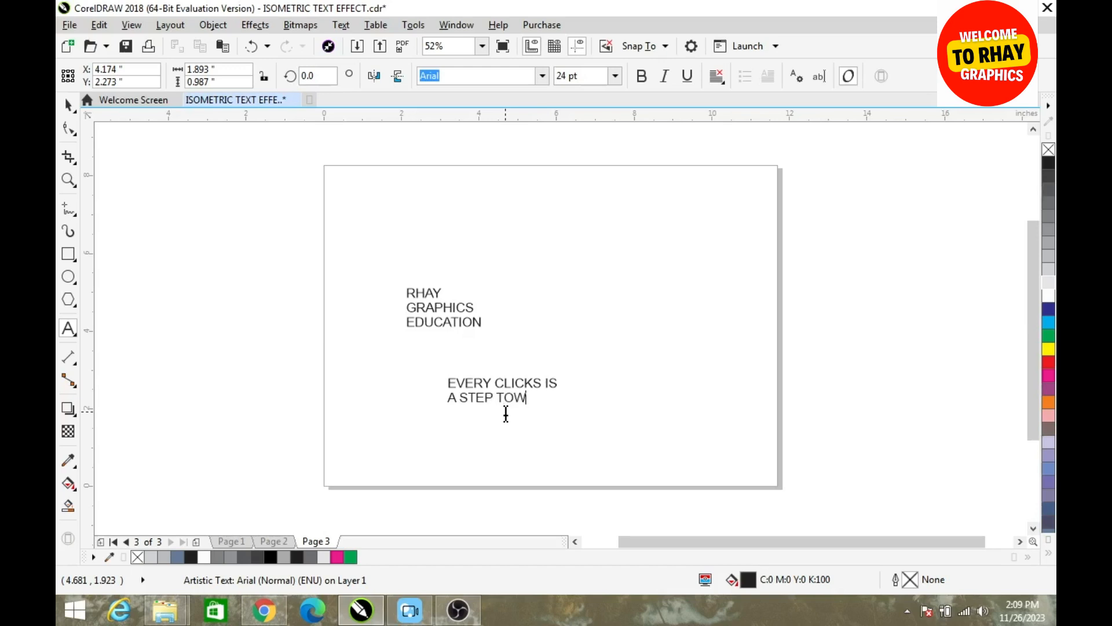
type("RSD")
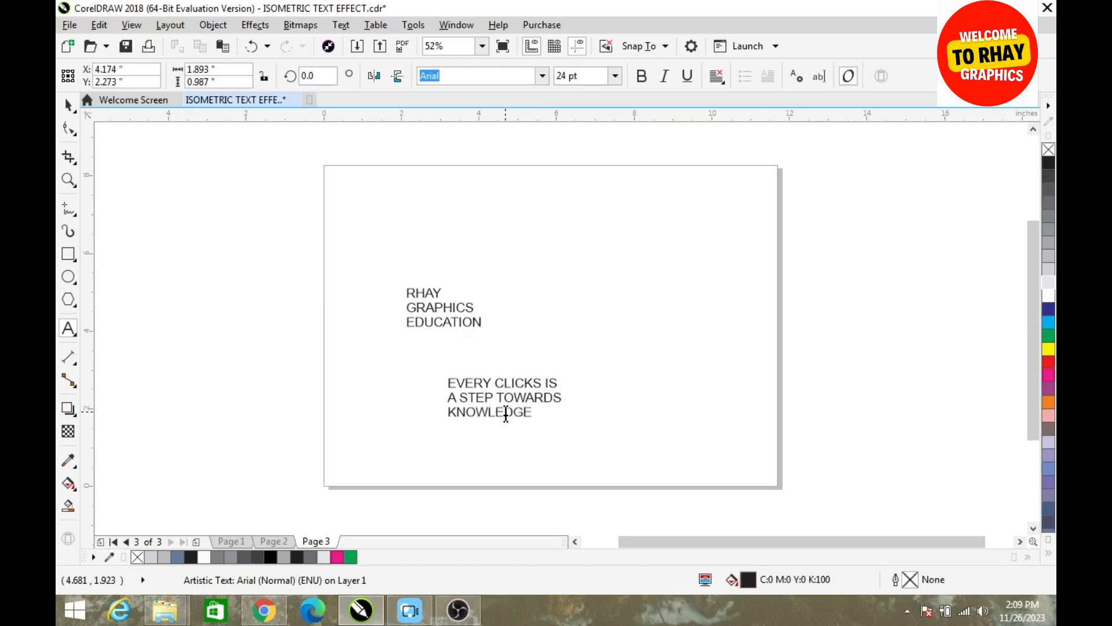
key("ctrl+space")
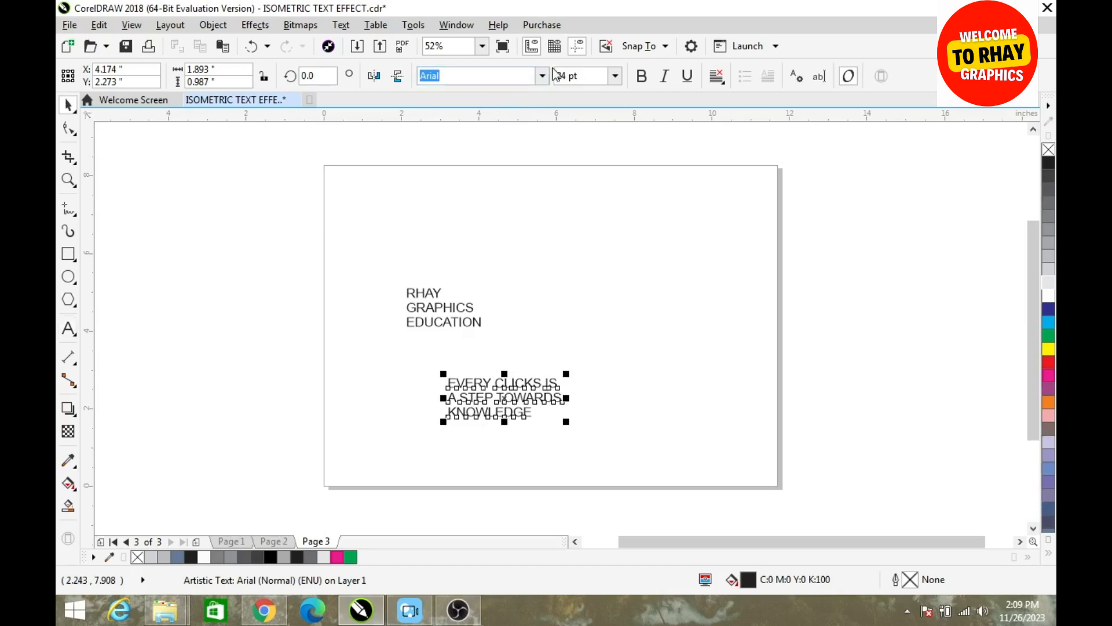
Set the "EVERY CLICKS IS A STEP TOWARDS KNOWLEDGE" text in Cooper Black and slightly tighten its line spacing
left_click(543, 76)
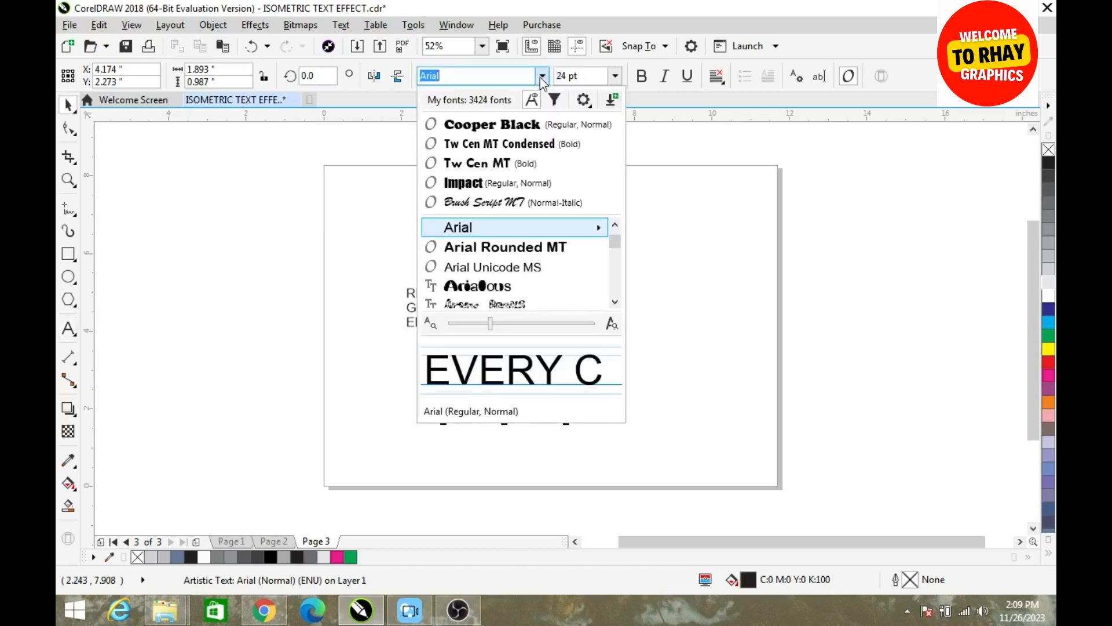
left_click(497, 124)
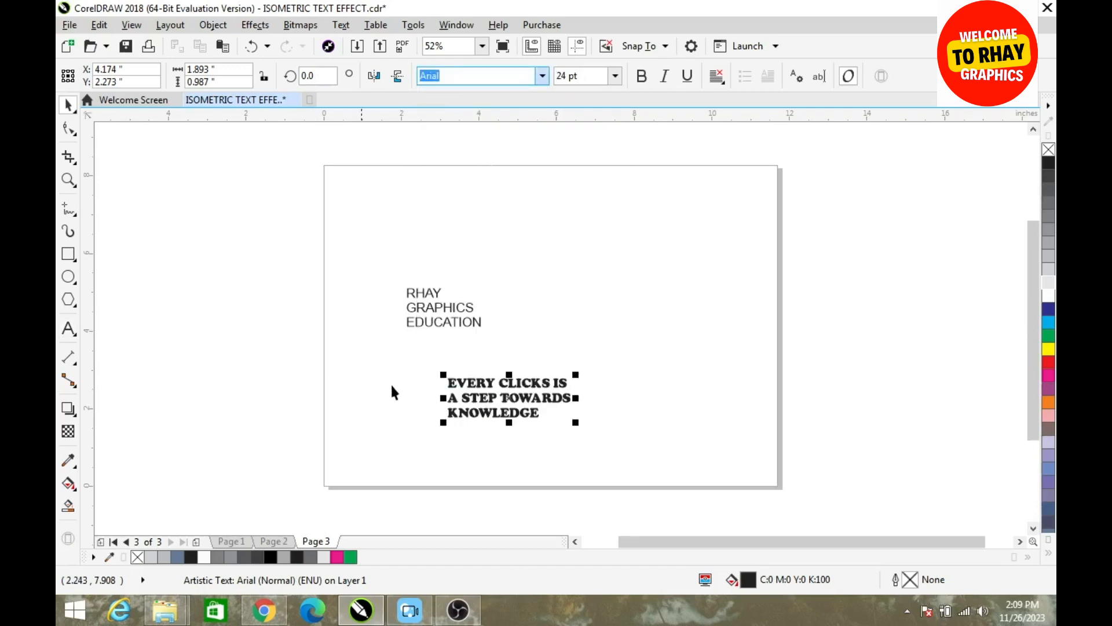
key("F10")
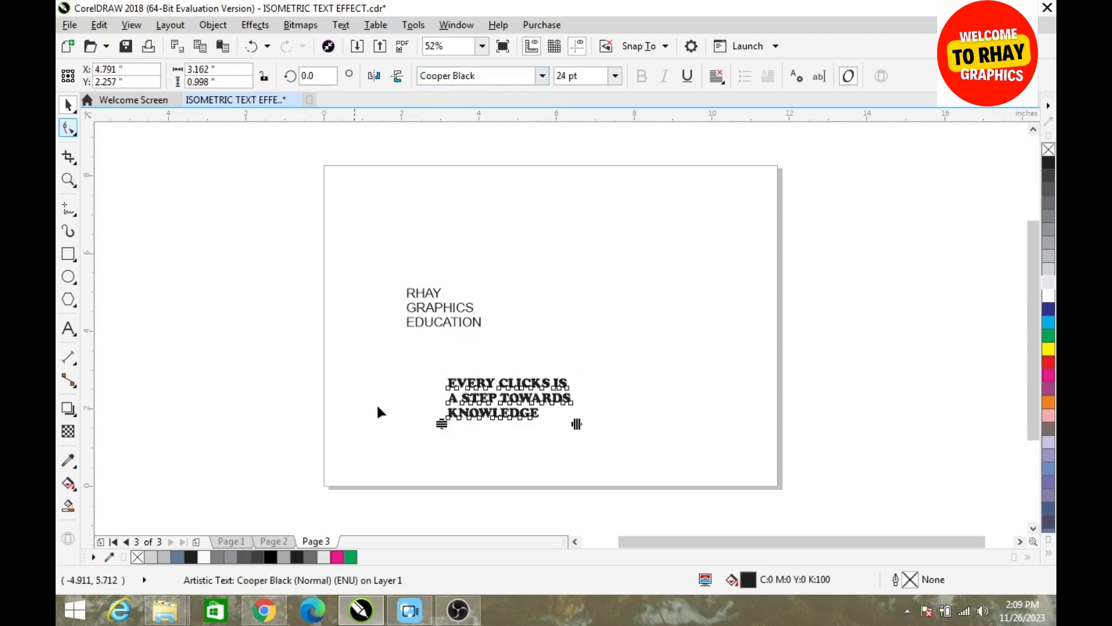
left_click_drag(442, 426, 442, 415)
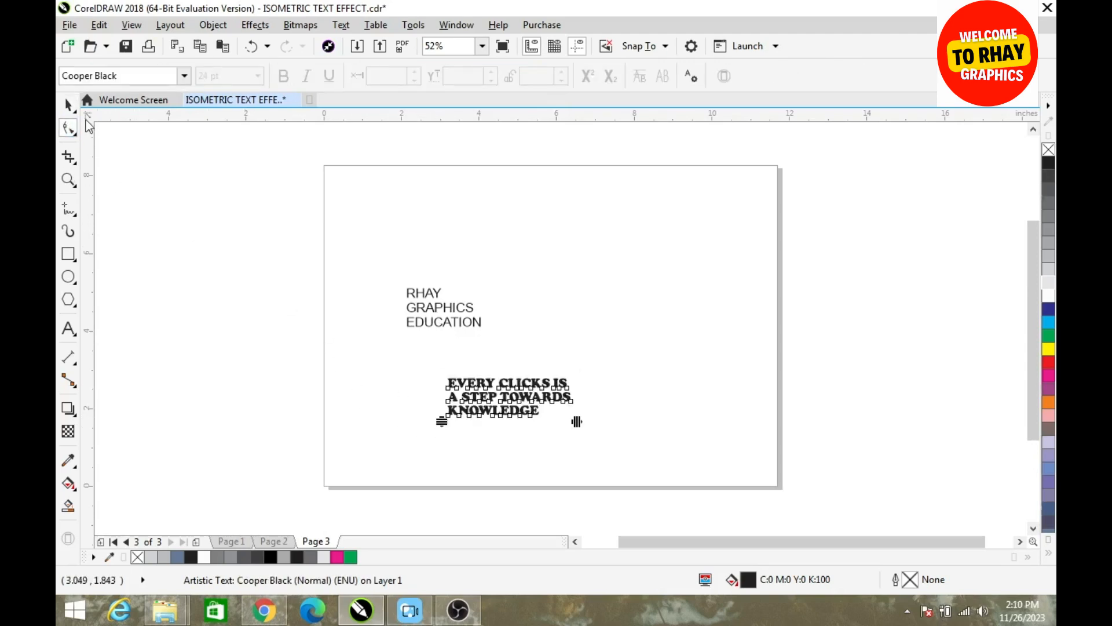
left_click(69, 106)
Set the "RHAY GRAPHICS EDUCATION" text in Tw Cen MT Condensed Bold and enlarge it to about 43.4 pt
left_click(416, 309)
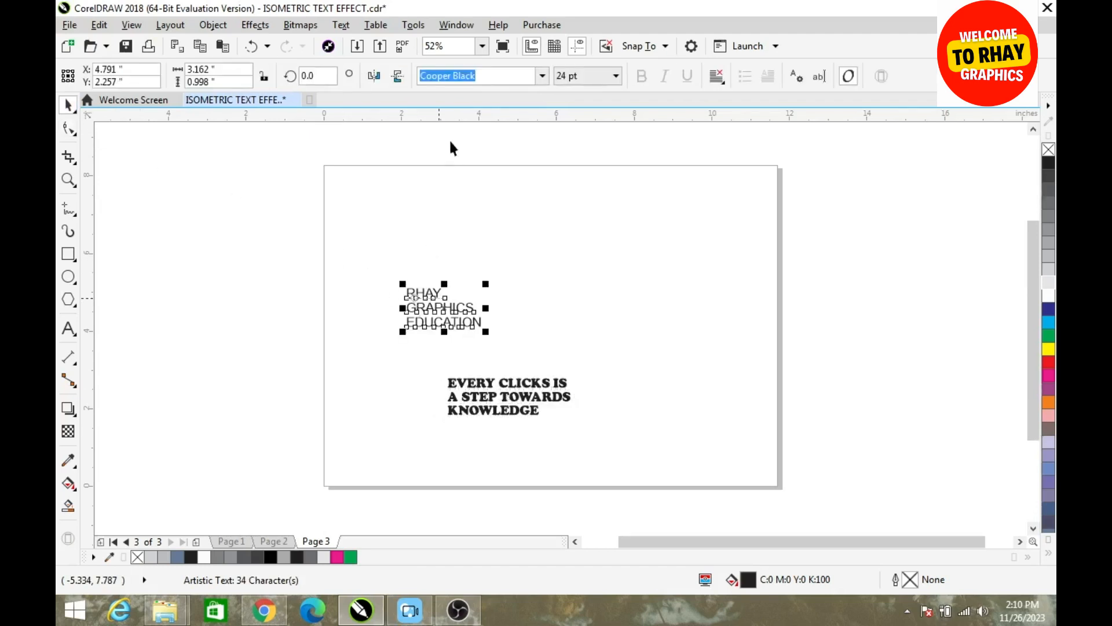
left_click(539, 79)
left_click(540, 78)
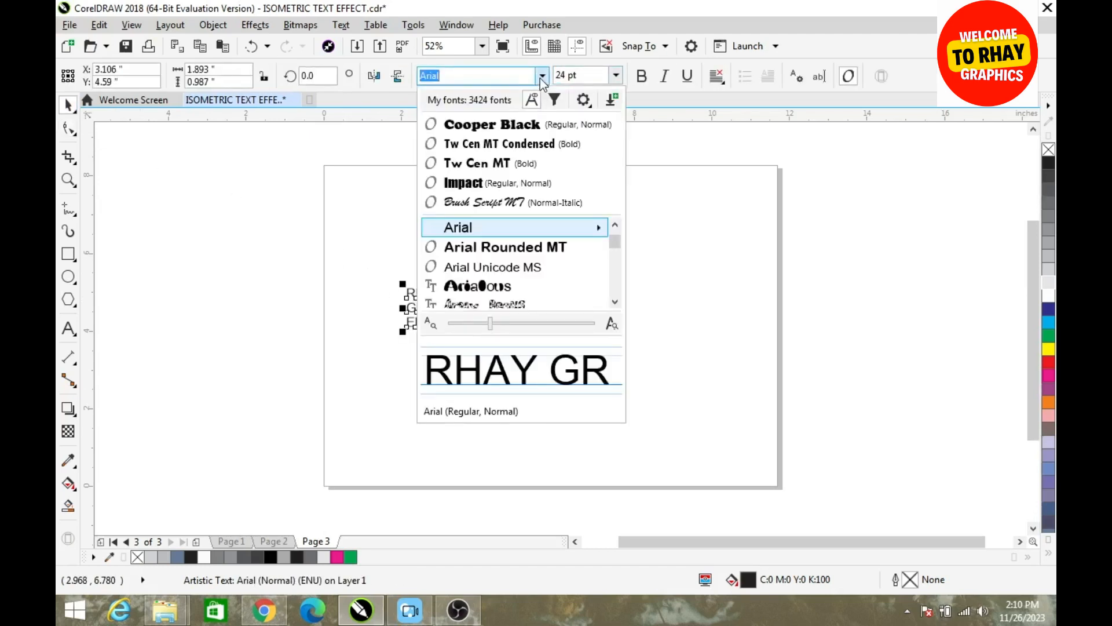
left_click(499, 142)
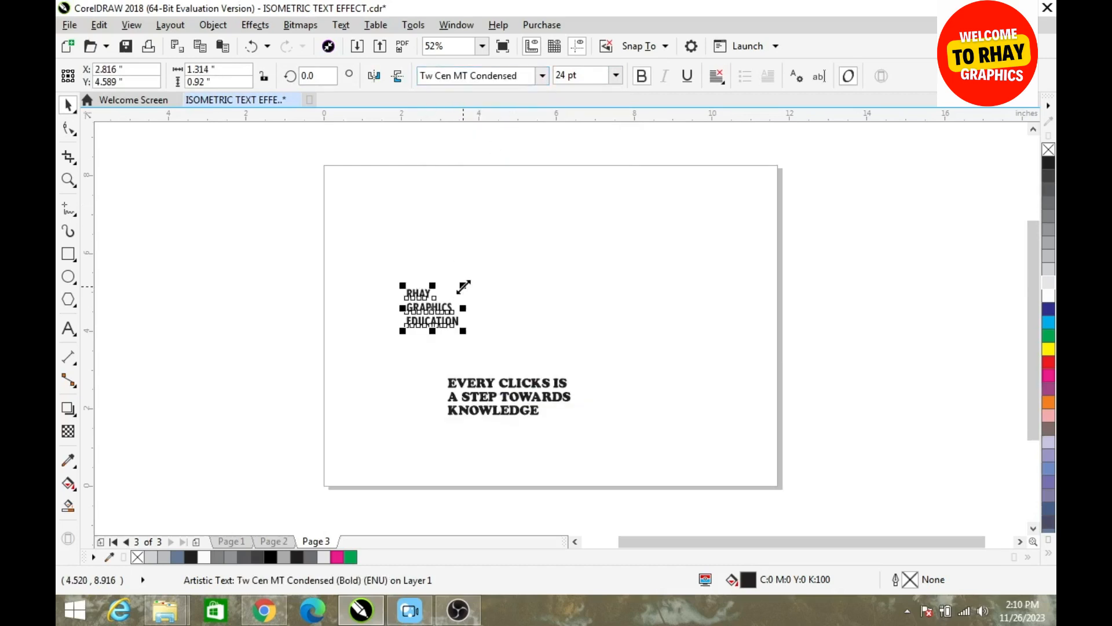
left_click_drag(463, 286, 536, 256)
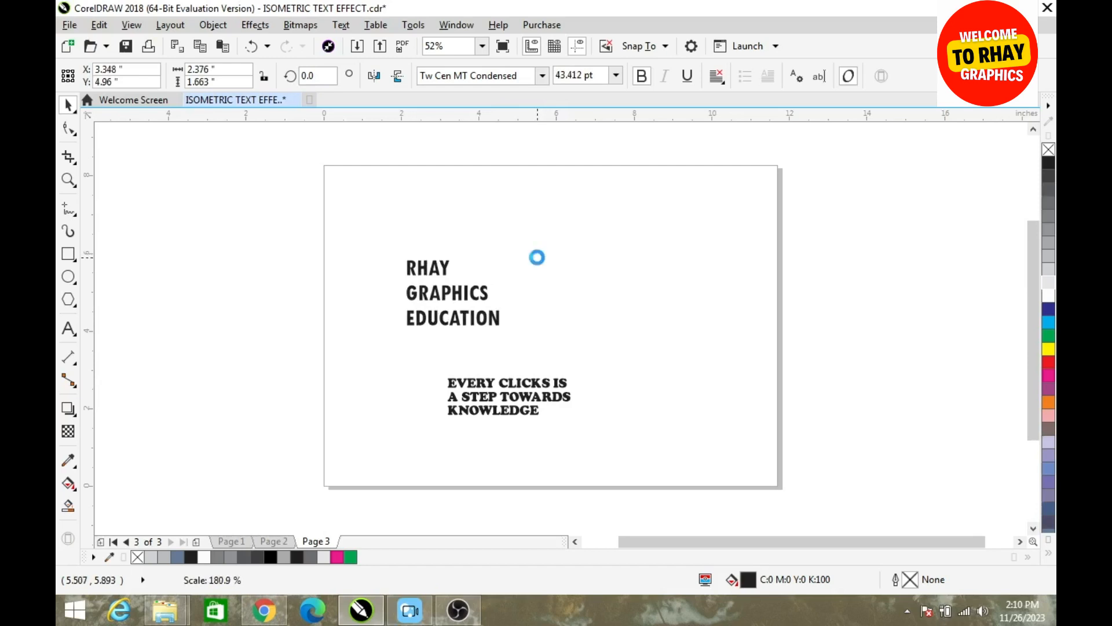
Tighten the line spacing of the "RHAY GRAPHICS EDUCATION" text with the Shape tool
left_click(69, 129)
left_click_drag(402, 334, 403, 309)
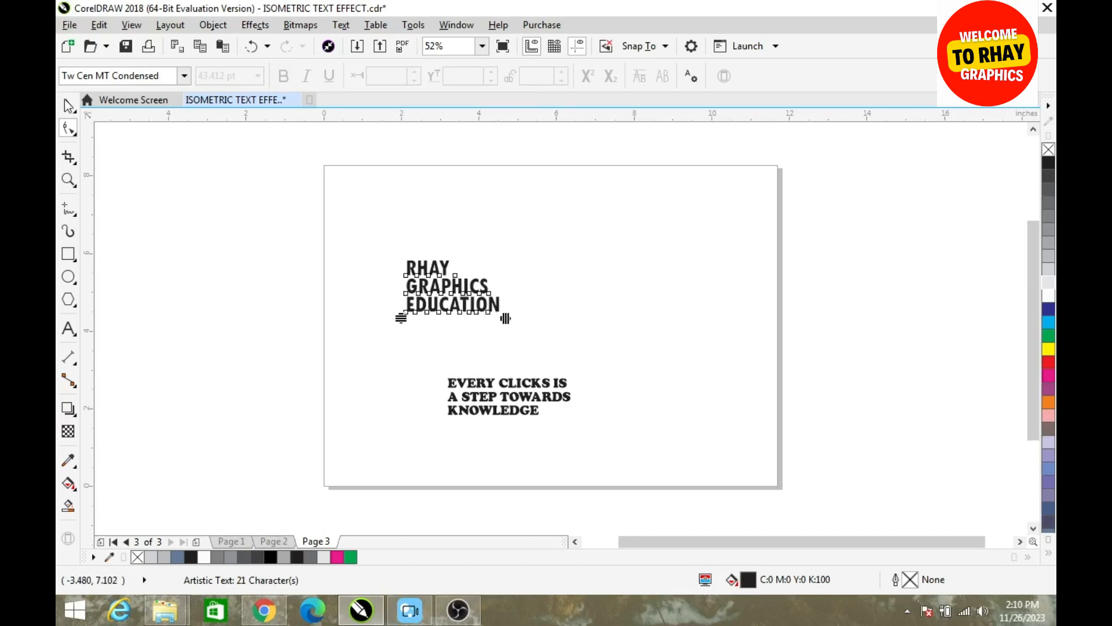
left_click(69, 105)
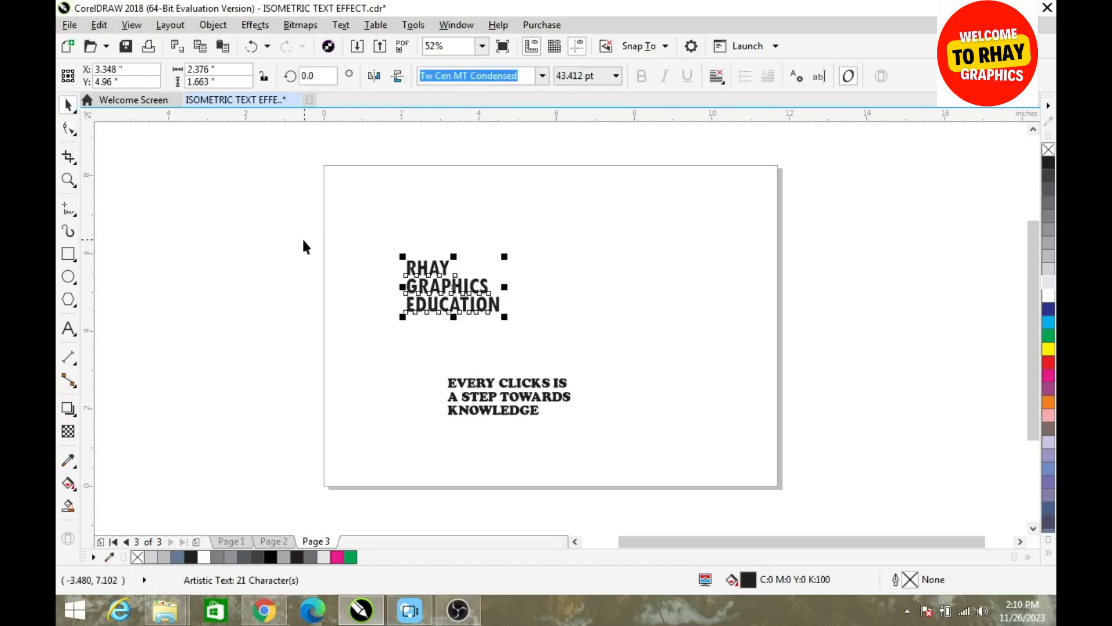
Place a vertical guideline at about 2.87 inches, running through the third letter of each line of the "RHAY GRAPHICS EDUCATION" text
key("z")
left_click_drag(286, 212, 705, 480)
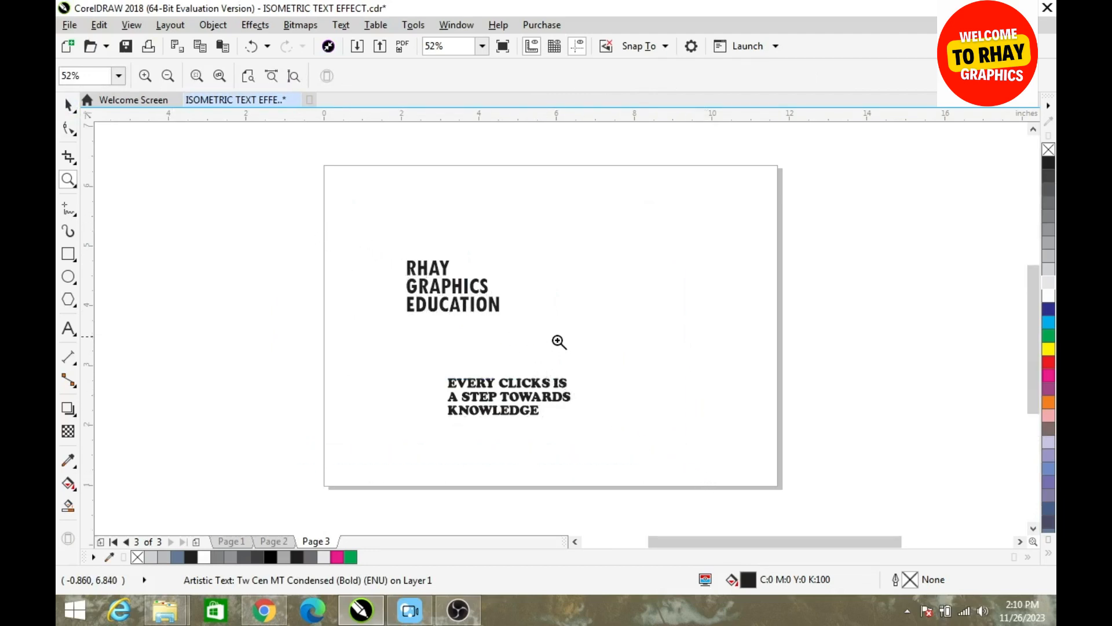
scroll(560, 339, "up", 4)
scroll(590, 320, "down", 4)
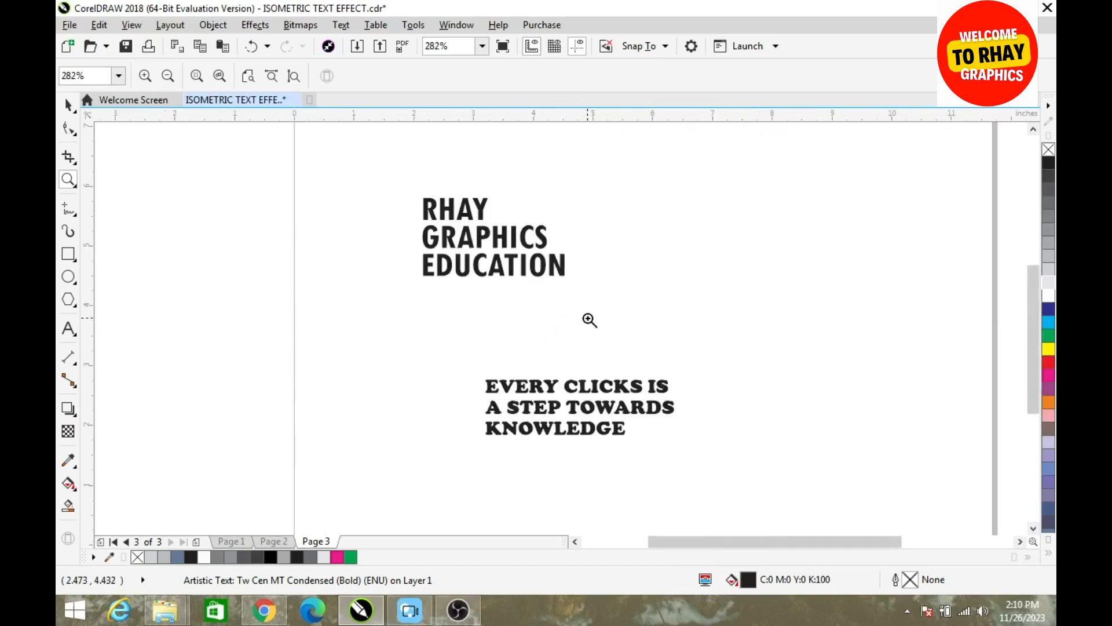
left_click_drag(304, 143, 726, 326)
key("space")
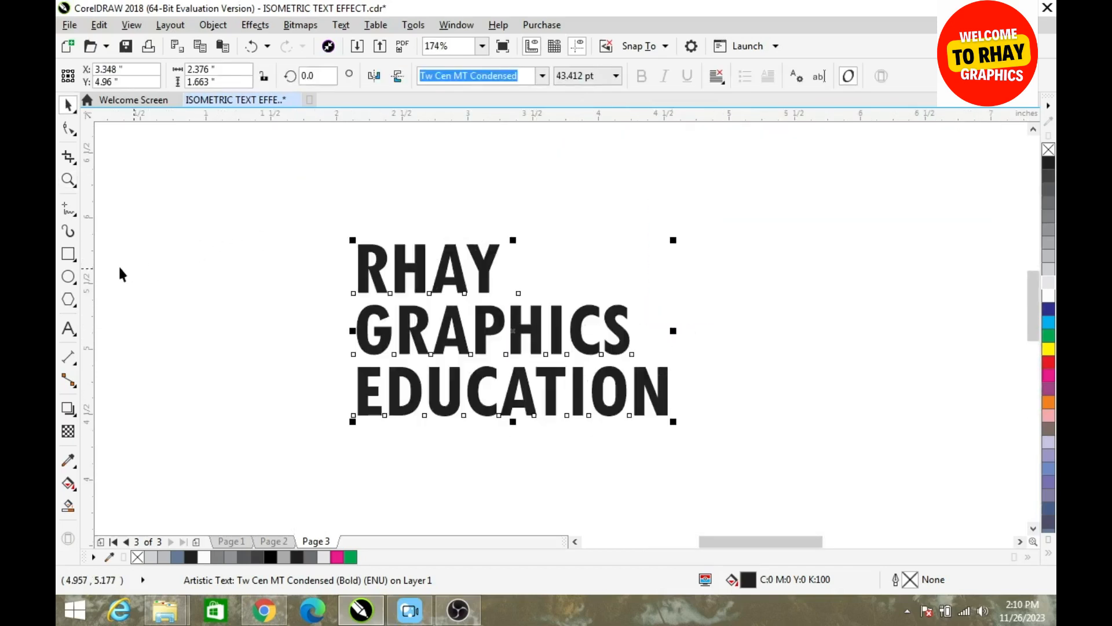
left_click_drag(92, 265, 450, 432)
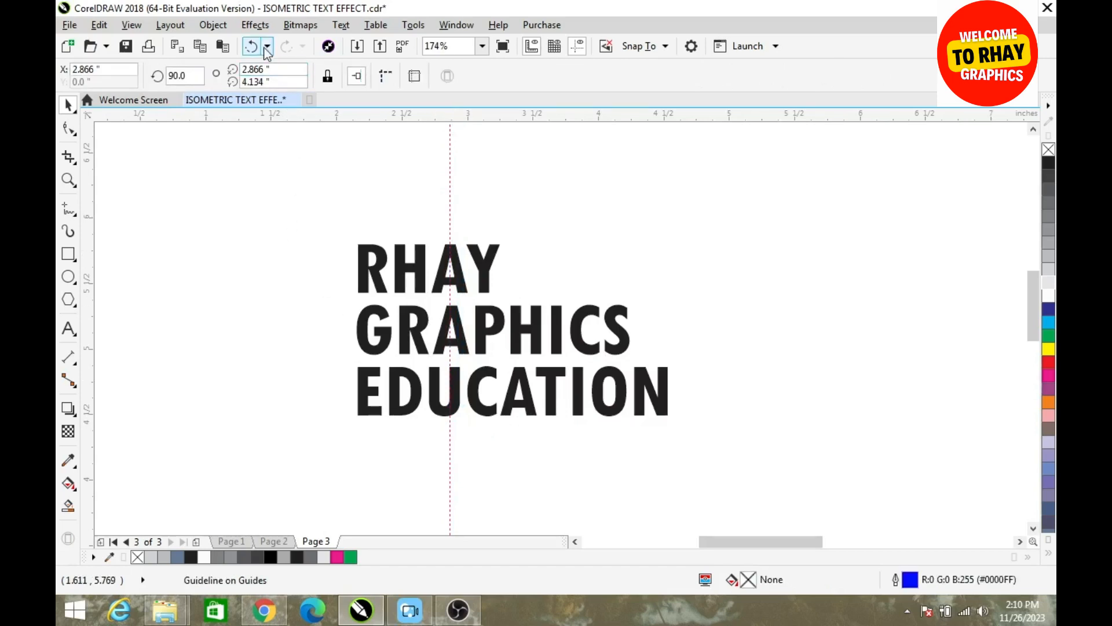
Check the snapping options for guidelines and objects
left_click(255, 25)
mouse_move(215, 28)
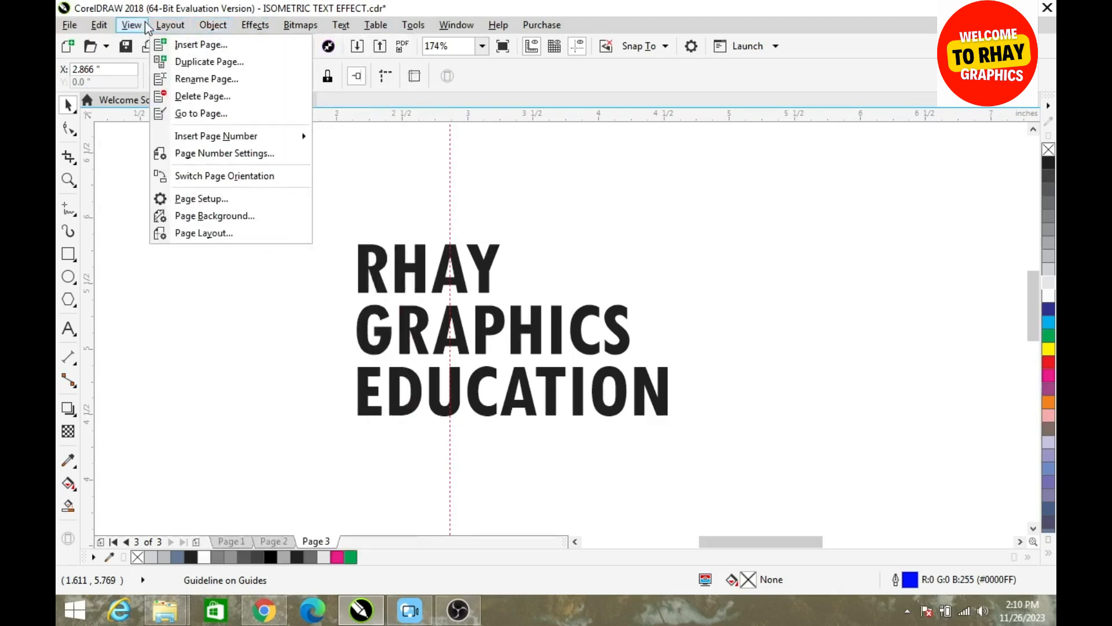
mouse_move(146, 27)
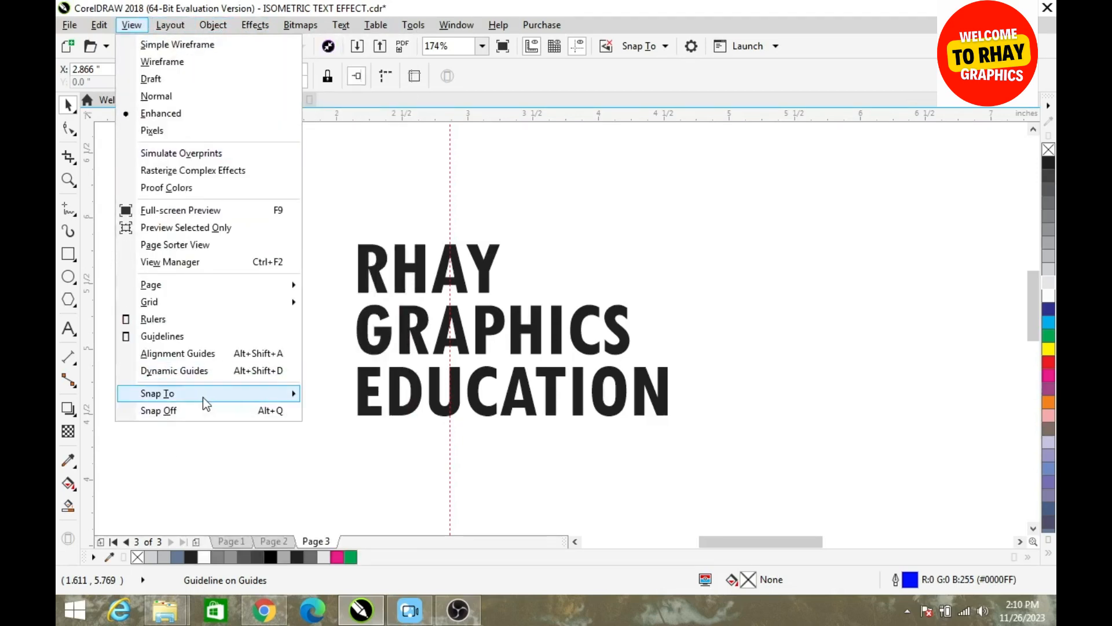
mouse_move(203, 397)
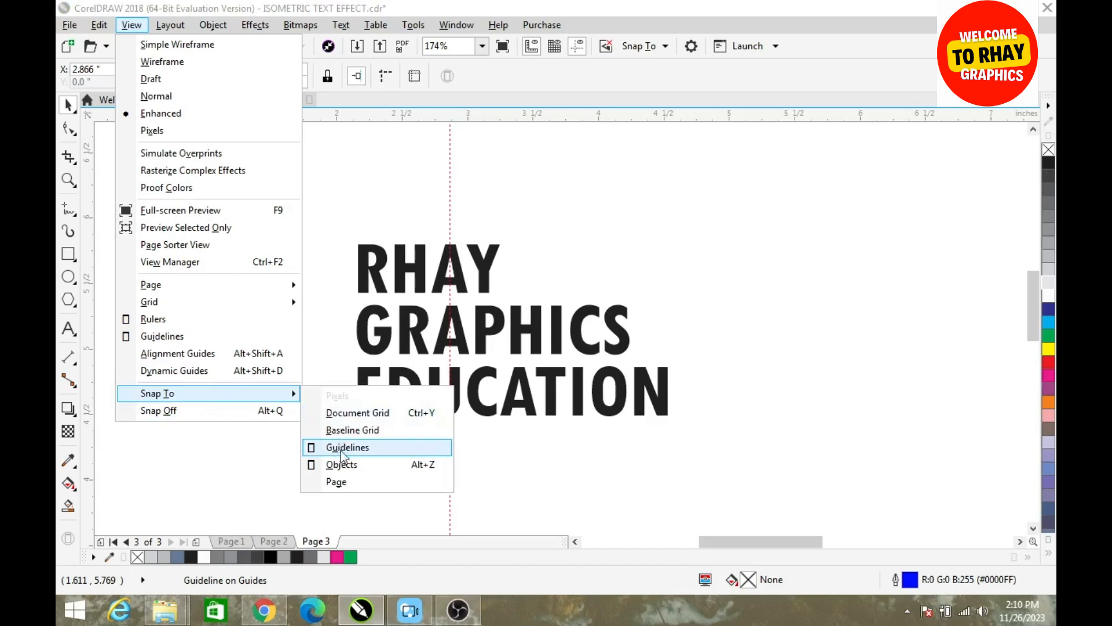
left_click(581, 226)
Draw a rectangle about 2.23 by 1.88 inches over the text's right part, with its left edge snapped to the guideline
left_click(68, 252)
left_click_drag(743, 214, 579, 374)
left_click_drag(530, 411, 451, 461)
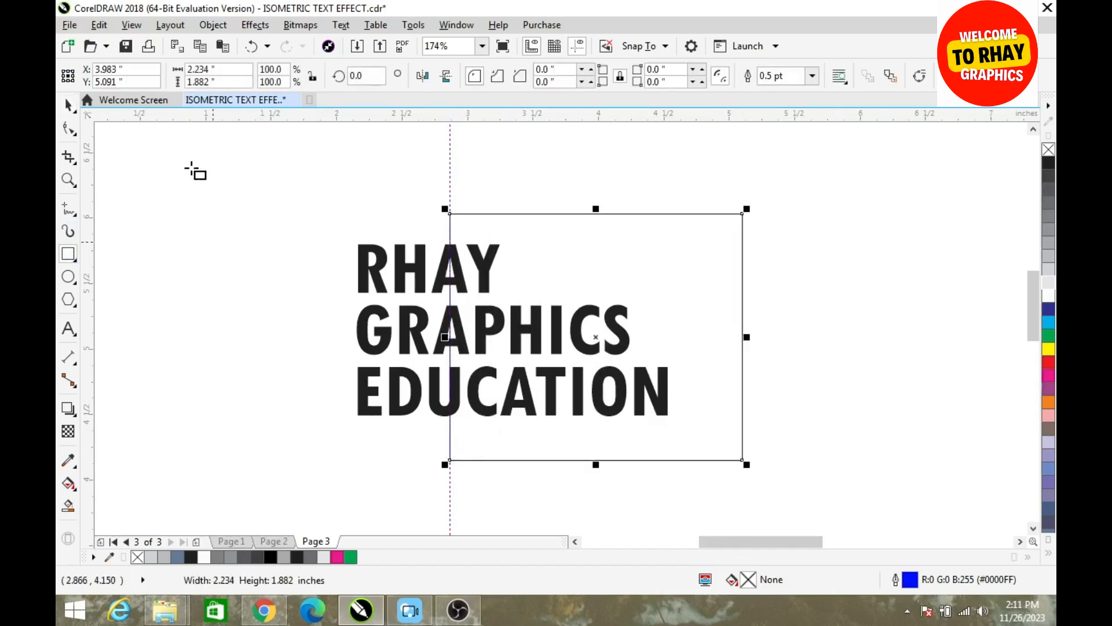
Copy the "RHAY GRAPHICS EDUCATION" text to the clipboard
left_click(67, 106)
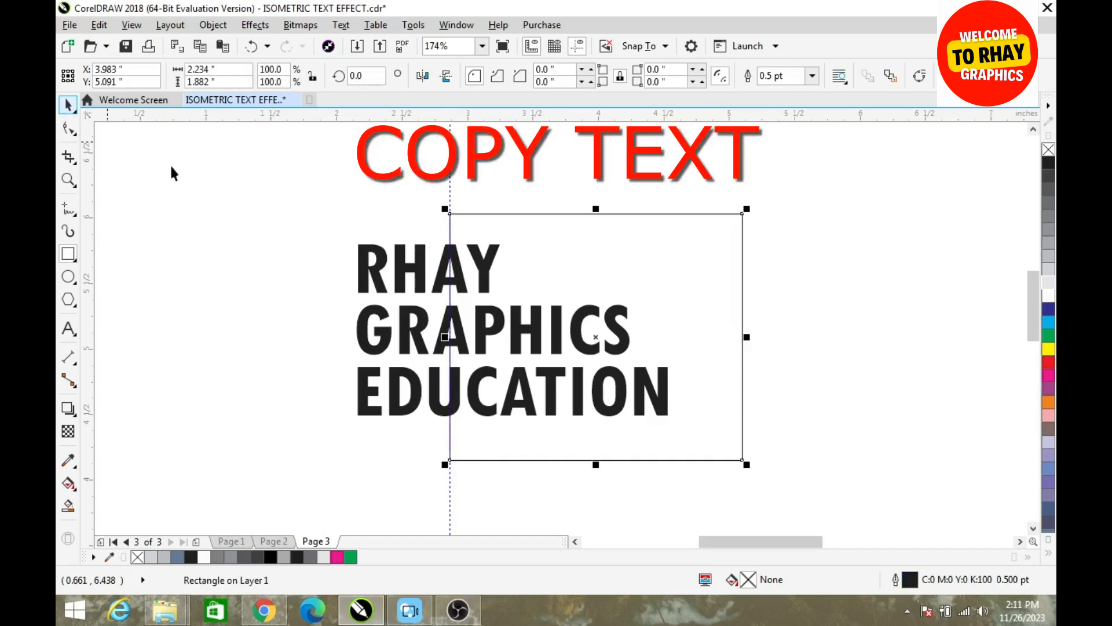
left_click(360, 327)
right_click(360, 327)
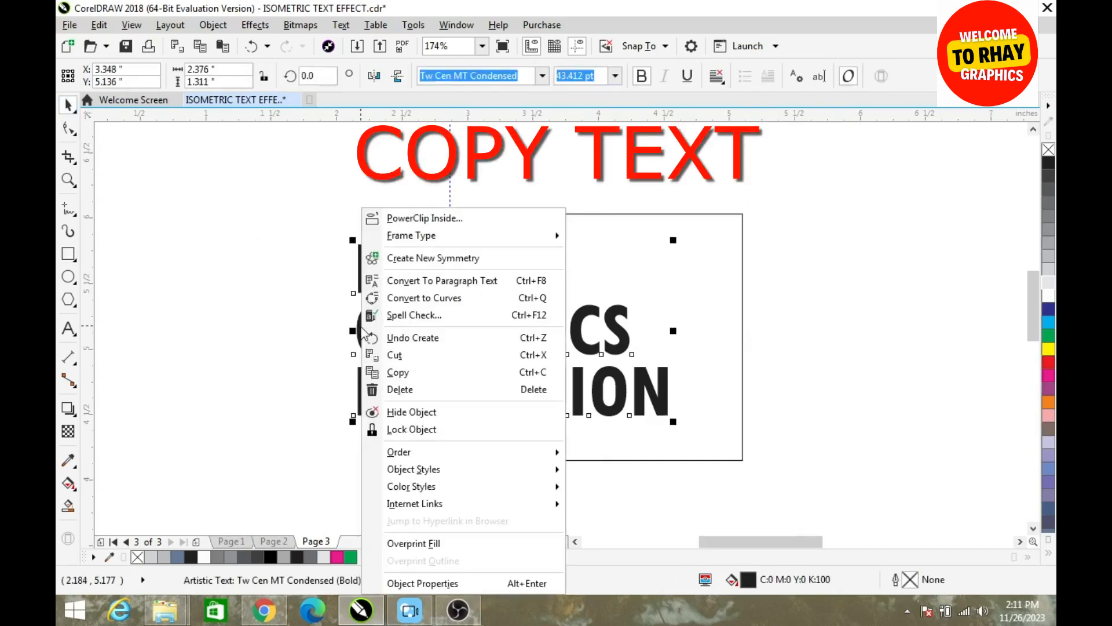
left_click(398, 372)
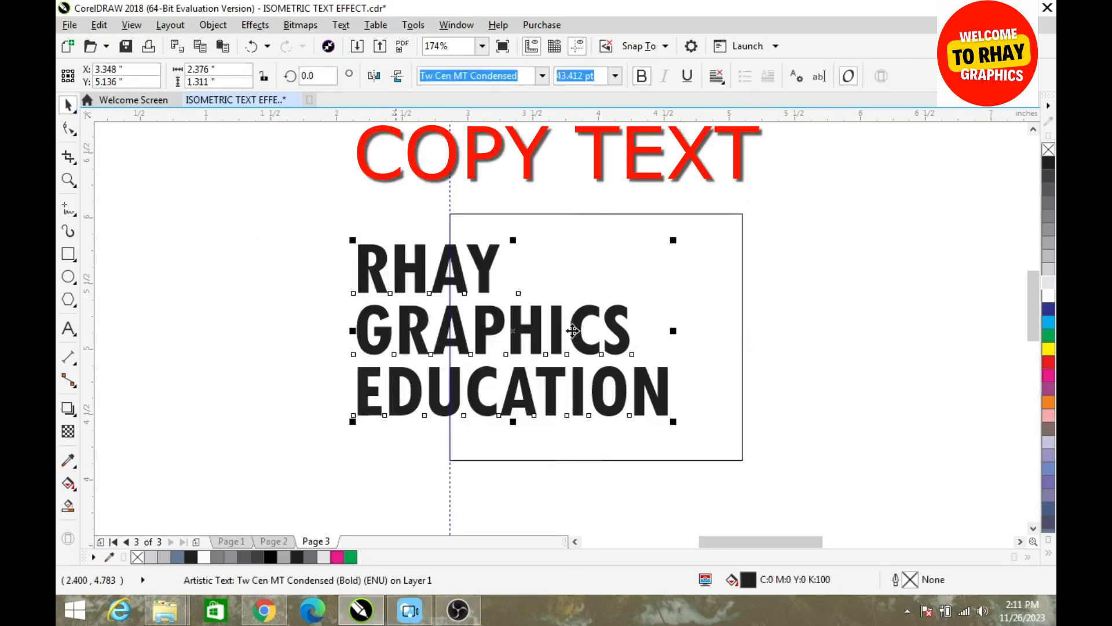
Cut away the text's right part by applying Back Minus Front to the rectangle and the text
left_click(707, 250)
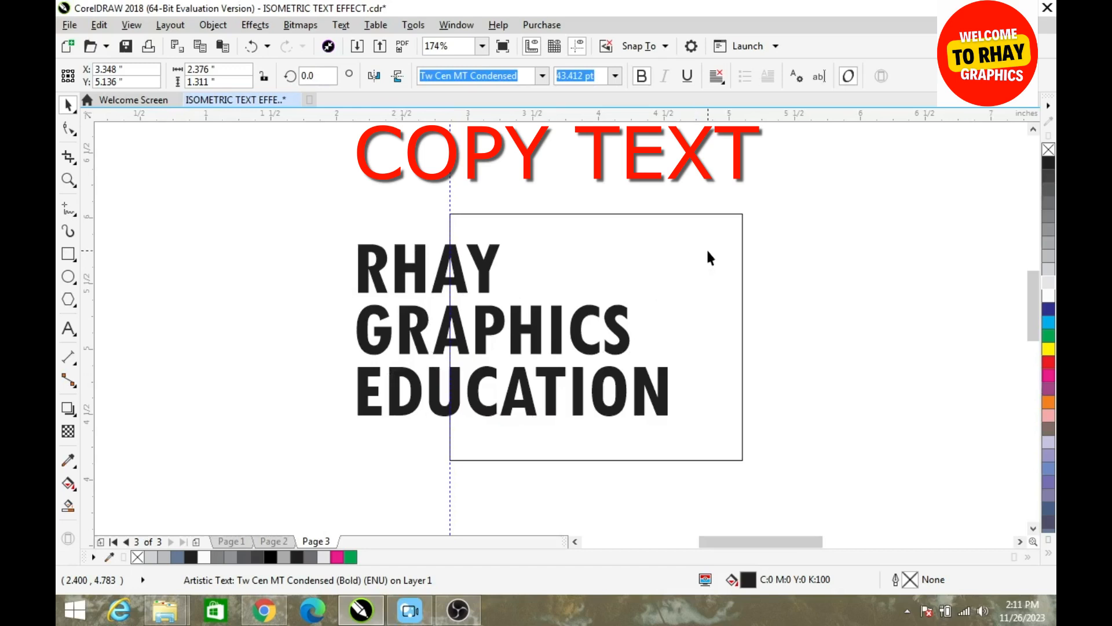
left_click(397, 270, "shift")
left_click(617, 75)
left_click(648, 271)
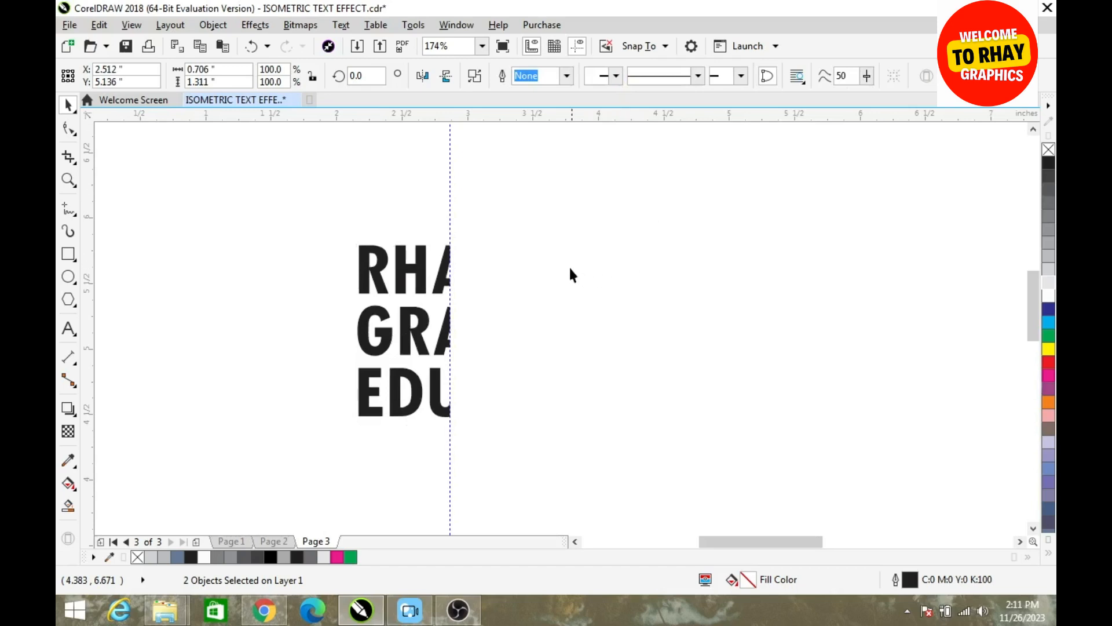
Paste the copied text in place and draw a rectangle about 1.23 by 1.86 inches over its left part, ending at the guideline
right_click(519, 275)
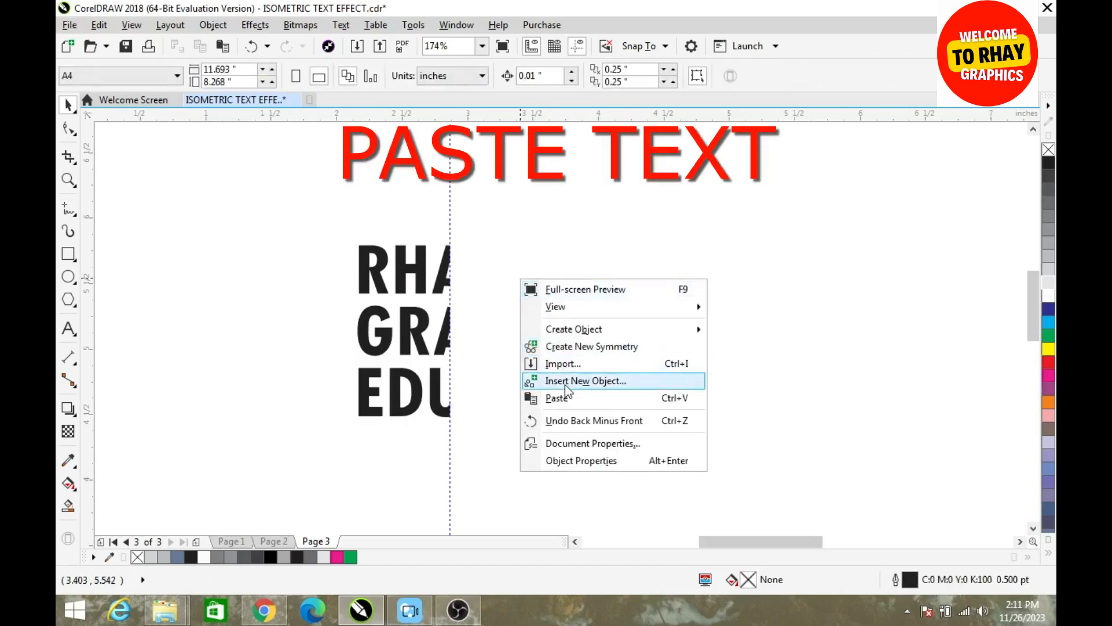
left_click(556, 399)
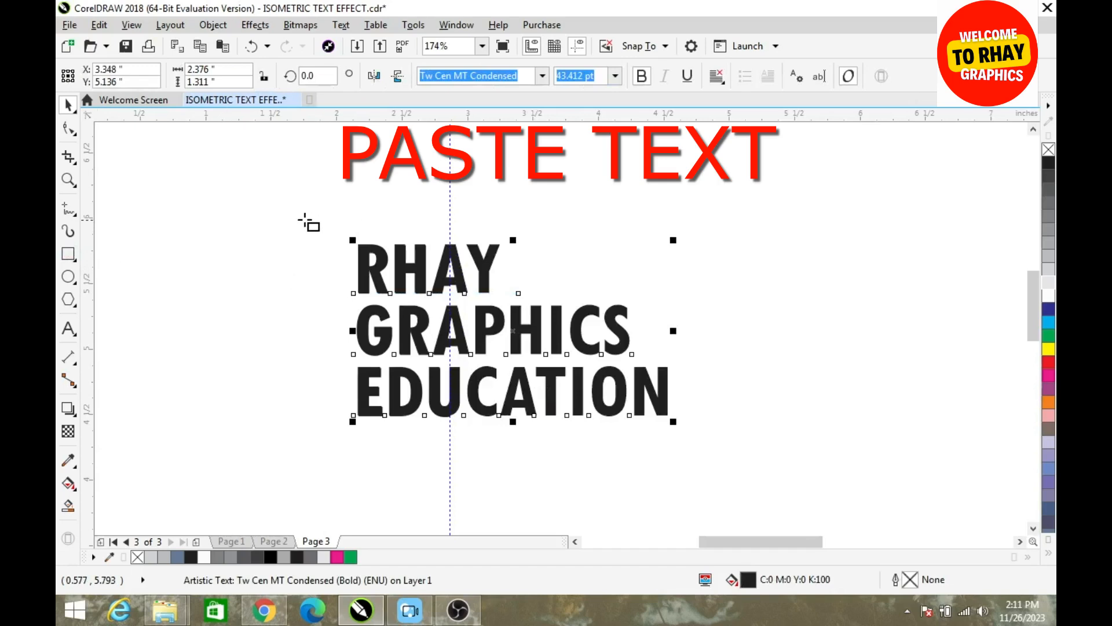
left_click_drag(288, 216, 450, 460)
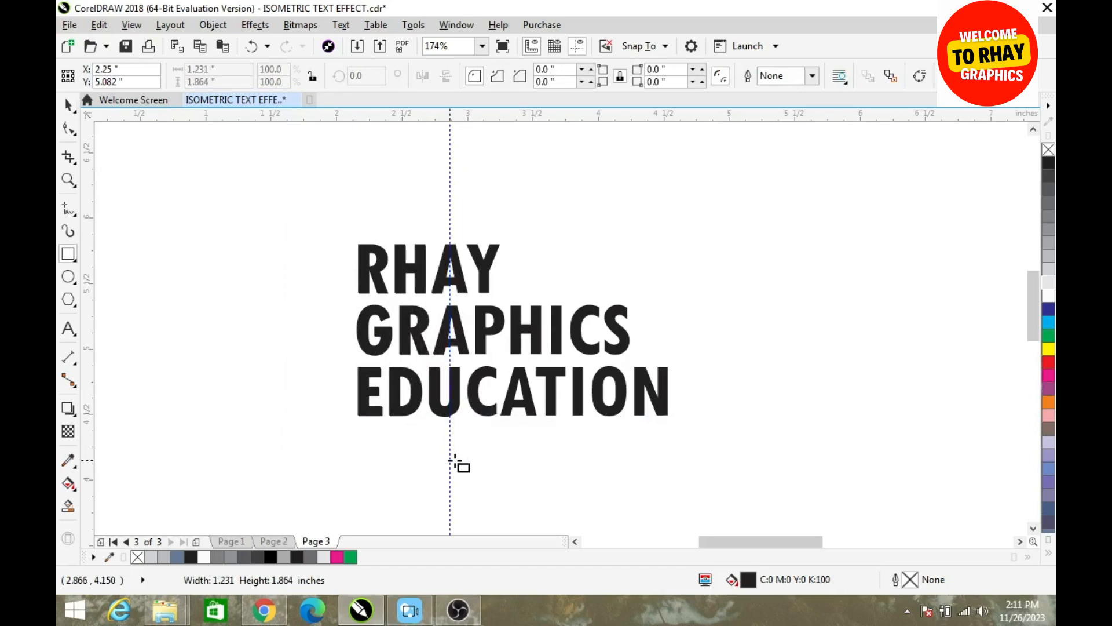
Cut away the pasted text's left part by applying Back Minus Front to the rectangle and the text
key("space")
left_click(515, 417, "shift")
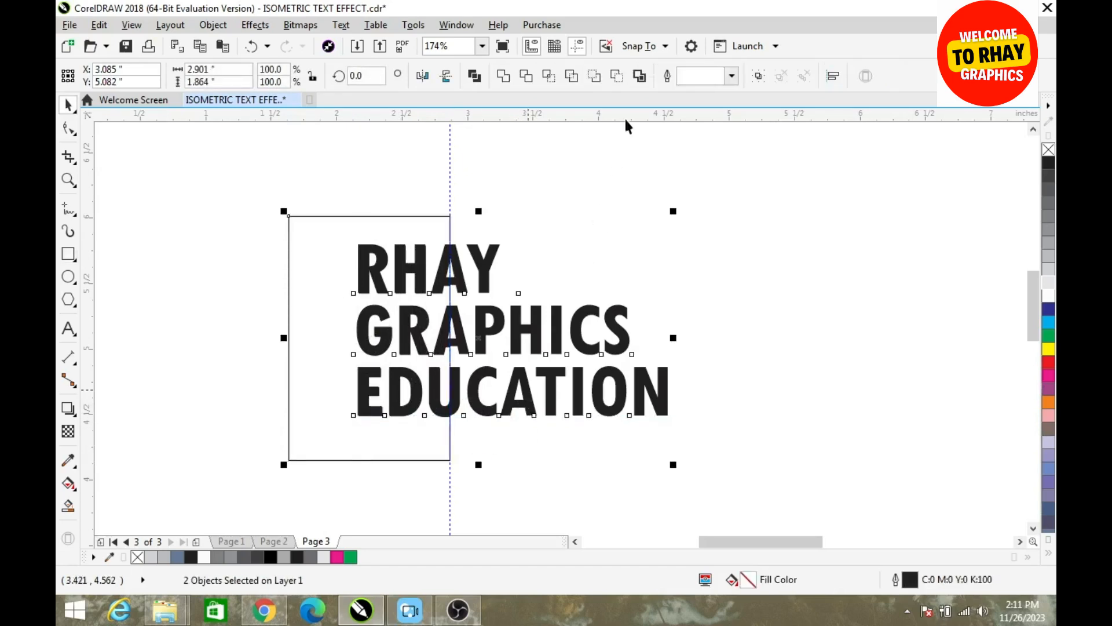
left_click(618, 76)
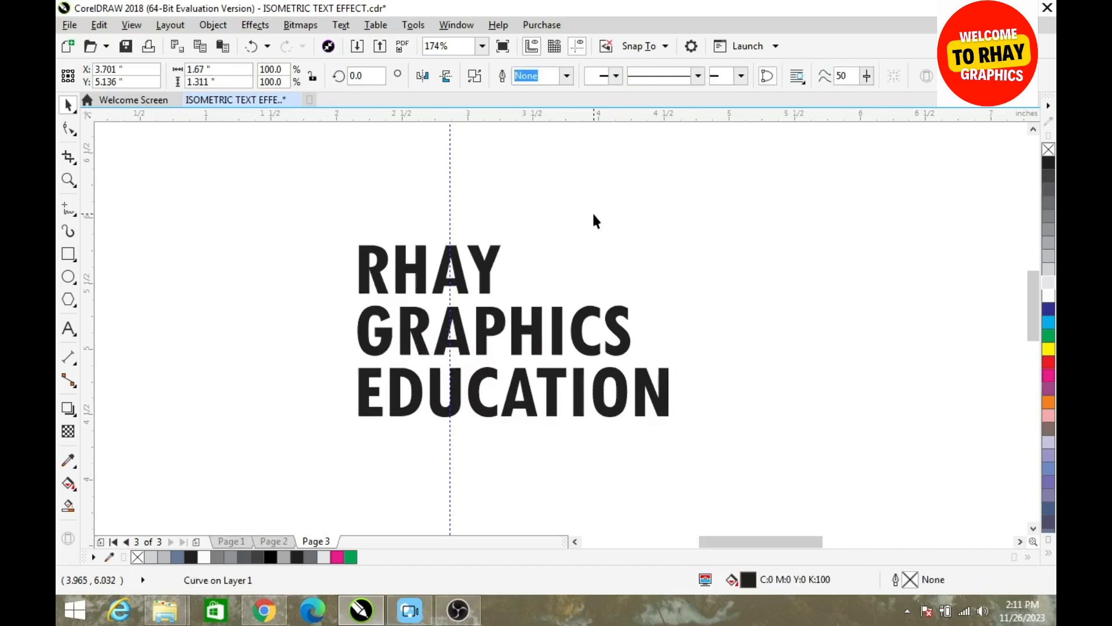
Move the right and left text halves apart to check that the text is split at the guideline
left_click_drag(457, 267, 527, 248)
left_click_drag(422, 283, 378, 234)
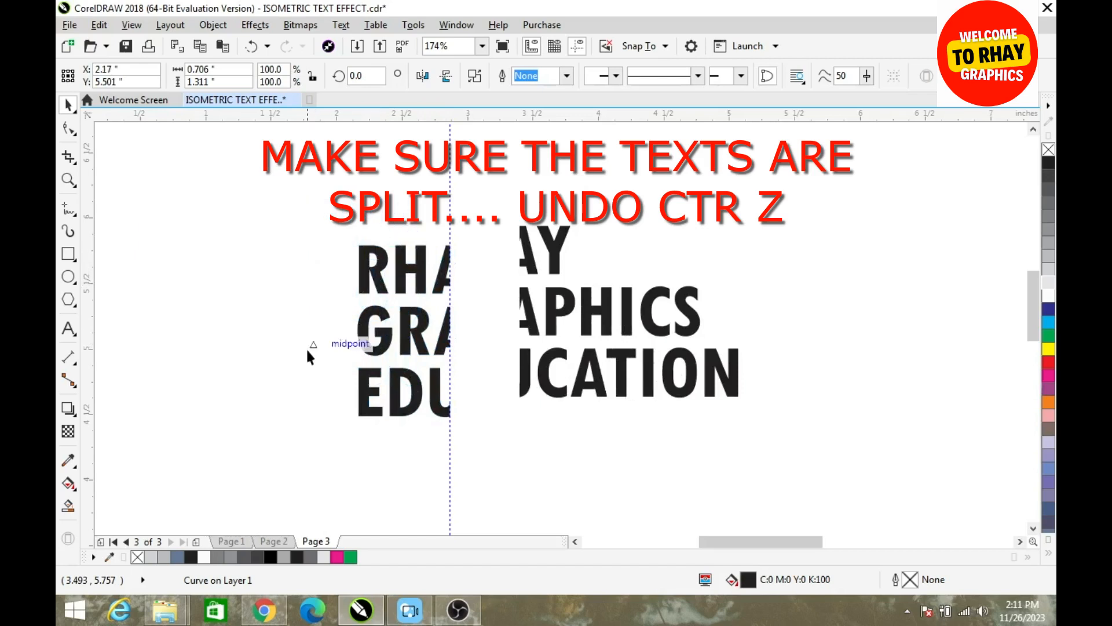
Undo the last moves of the two text halves
key("ctrl+z")
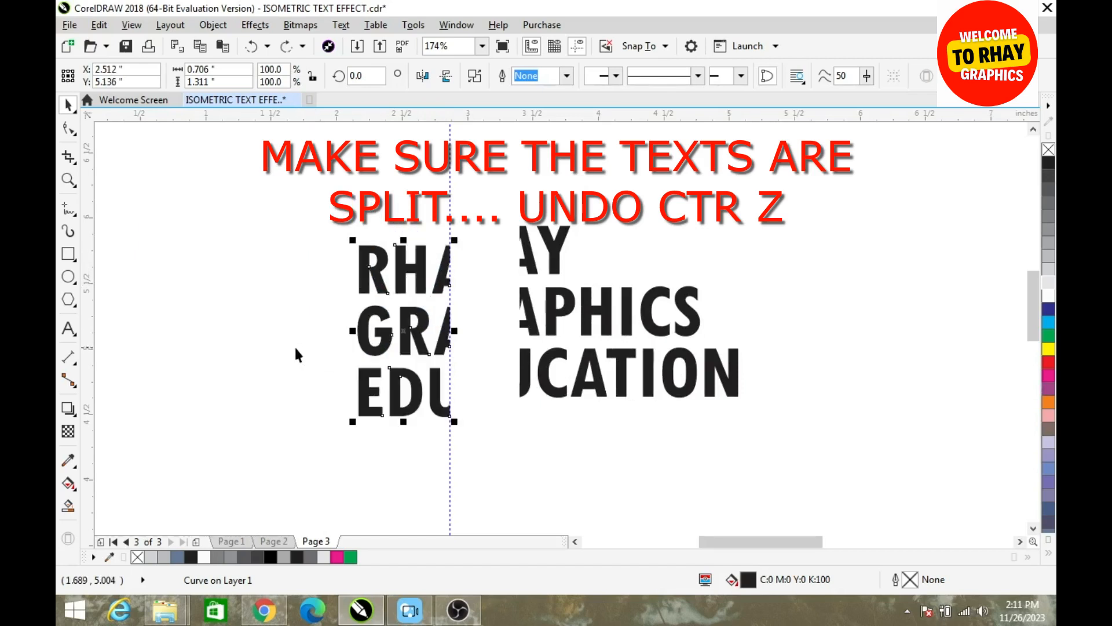
key("ctrl+z")
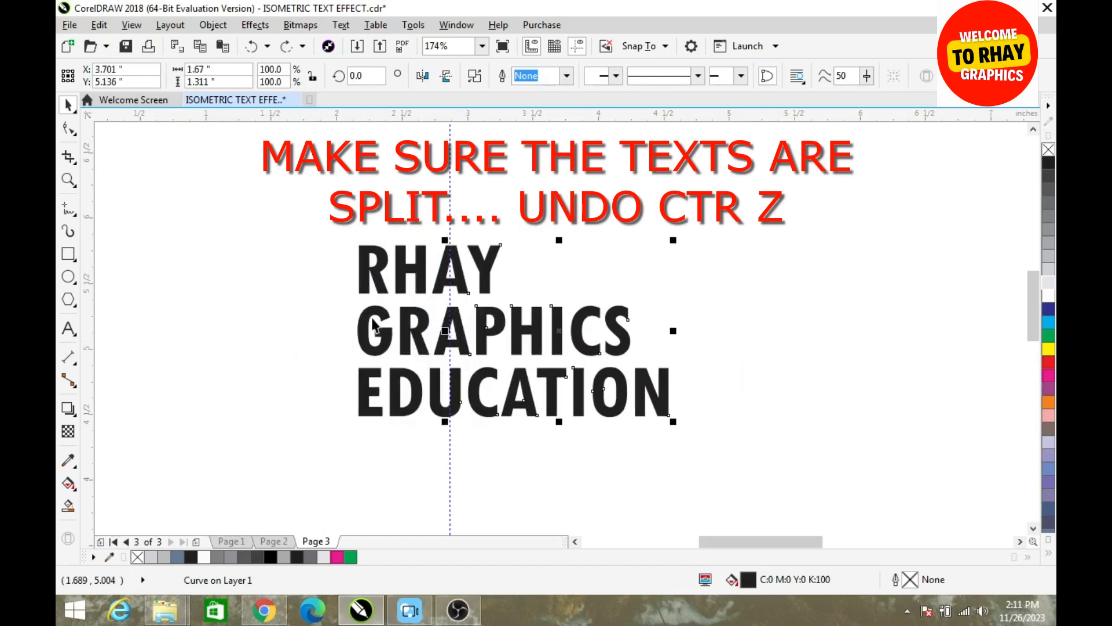
Skew the left text half down 30 degrees at its outer edge, and the right half down 30 degrees at its outer edge
left_click(370, 313)
left_click(370, 313)
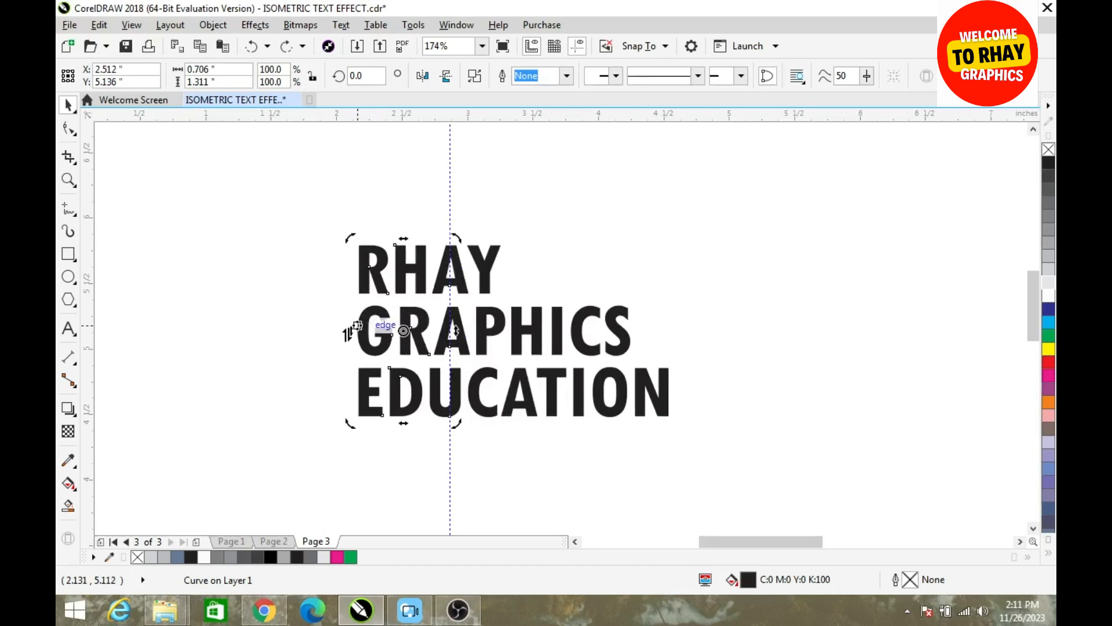
left_click_drag(347, 332, 353, 385)
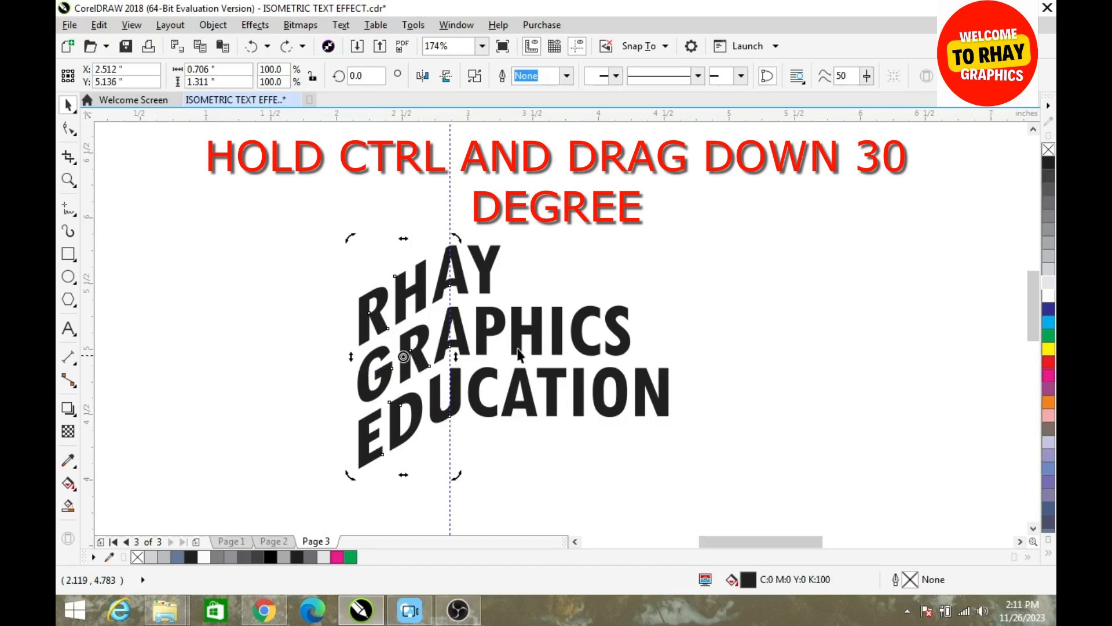
left_click_drag(674, 330, 667, 431)
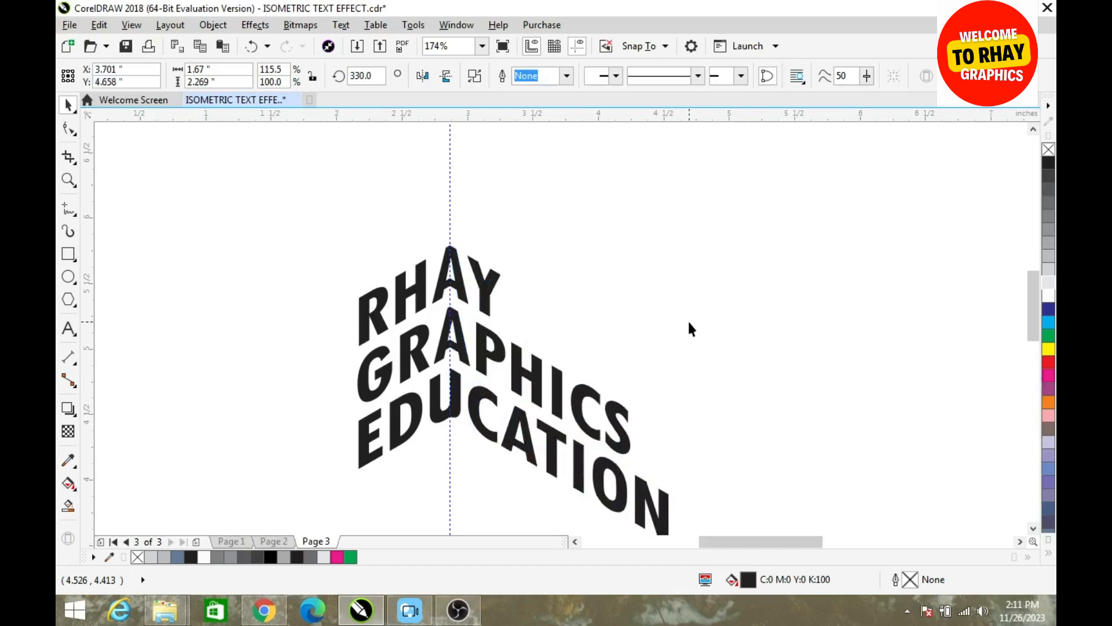
left_click(687, 318)
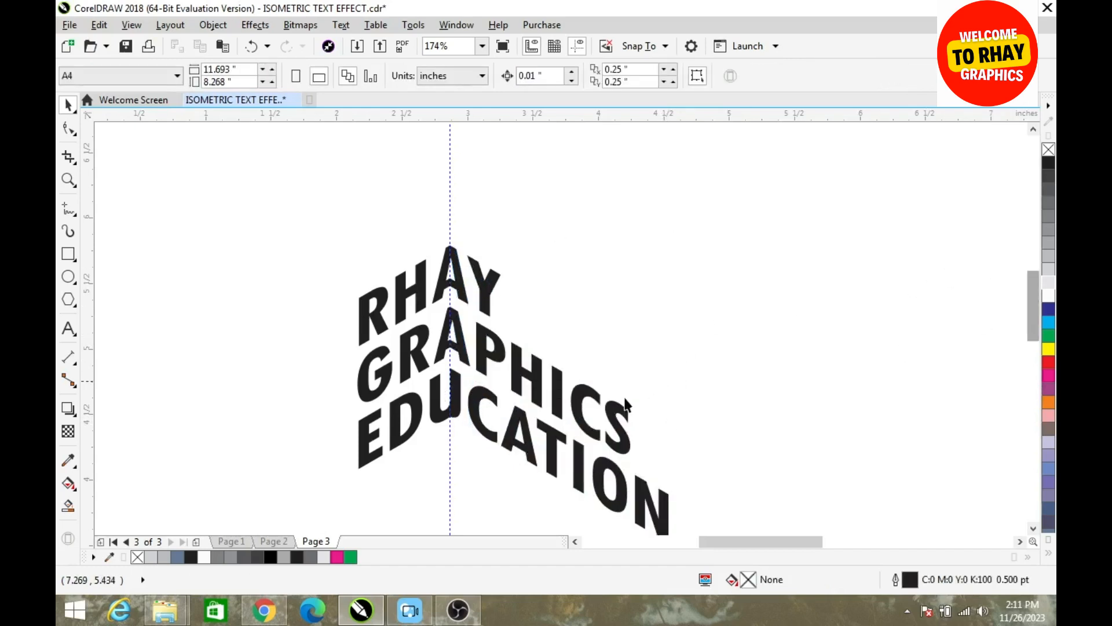
Fill the right text half with a medium dark gray
left_click(616, 409)
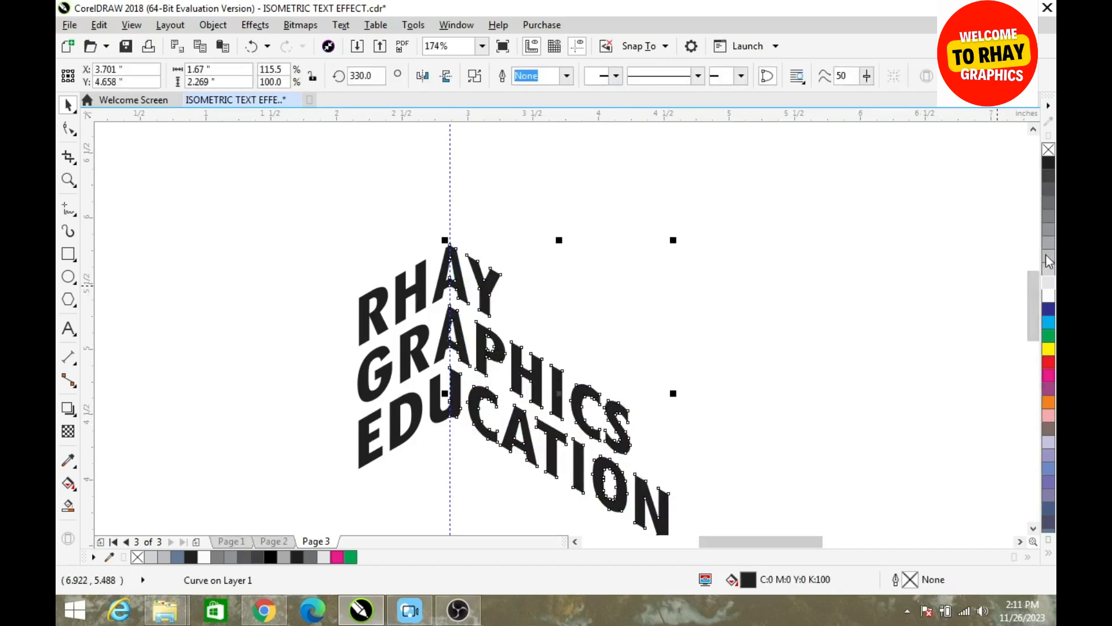
left_click(1048, 203)
left_click(822, 269)
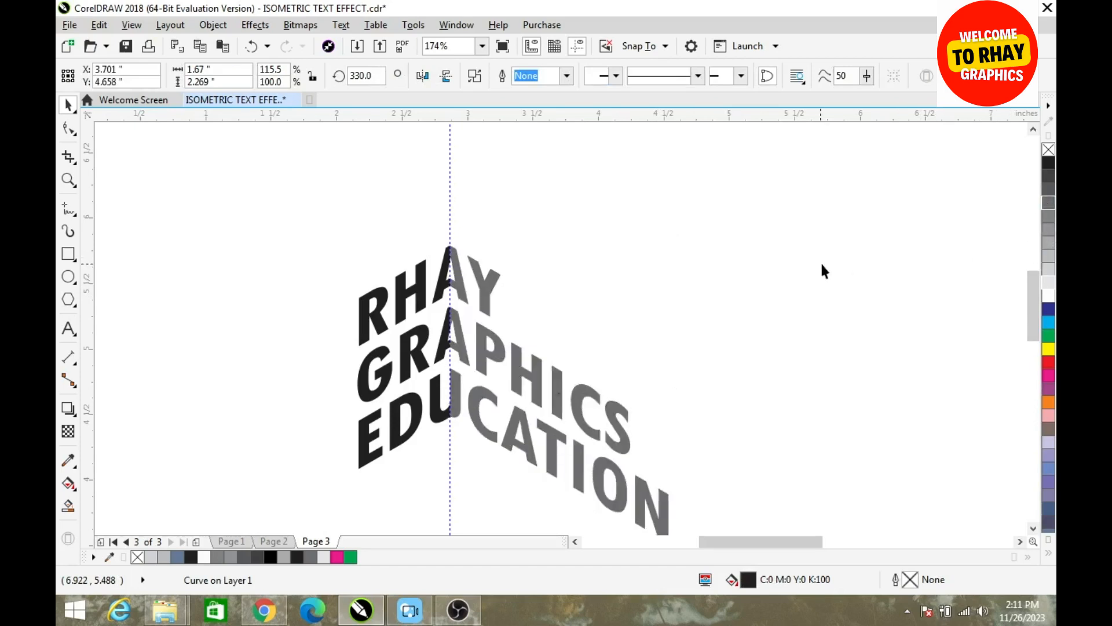
Draw a horizontal line about 1.43 inches long below the text's left half and rotate it 30 degrees
left_click_drag(1031, 288, 1014, 317)
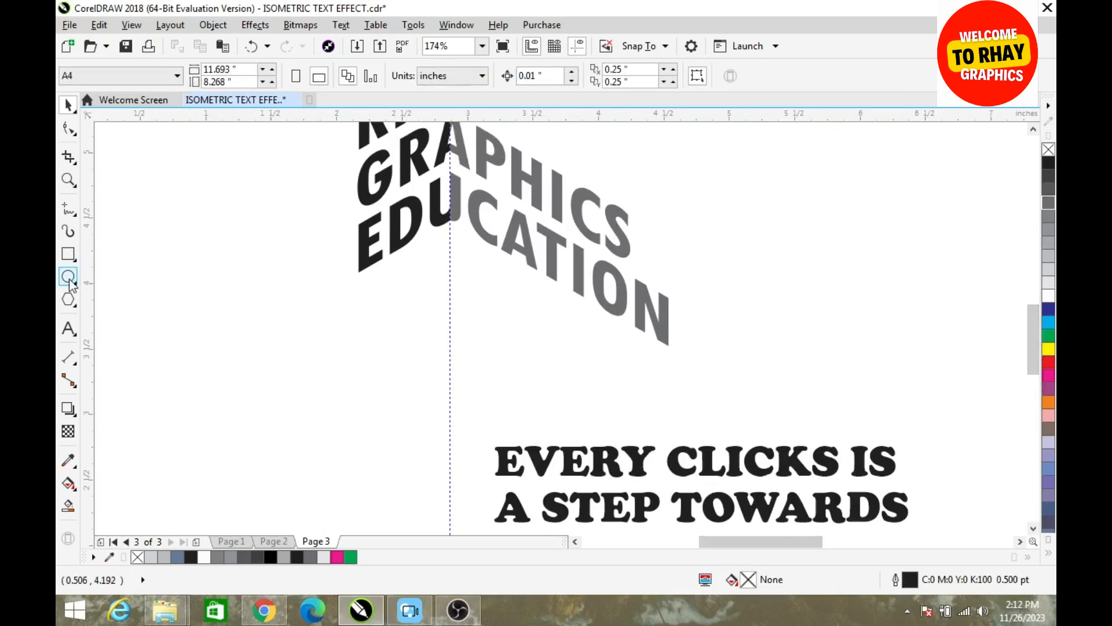
left_click(69, 209)
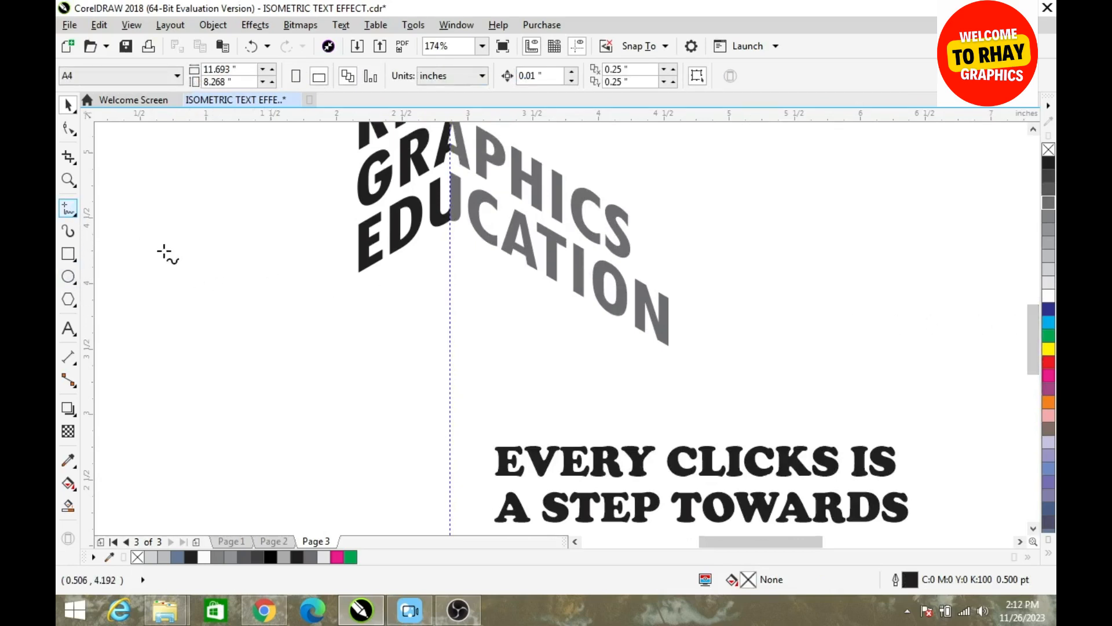
left_click(180, 375)
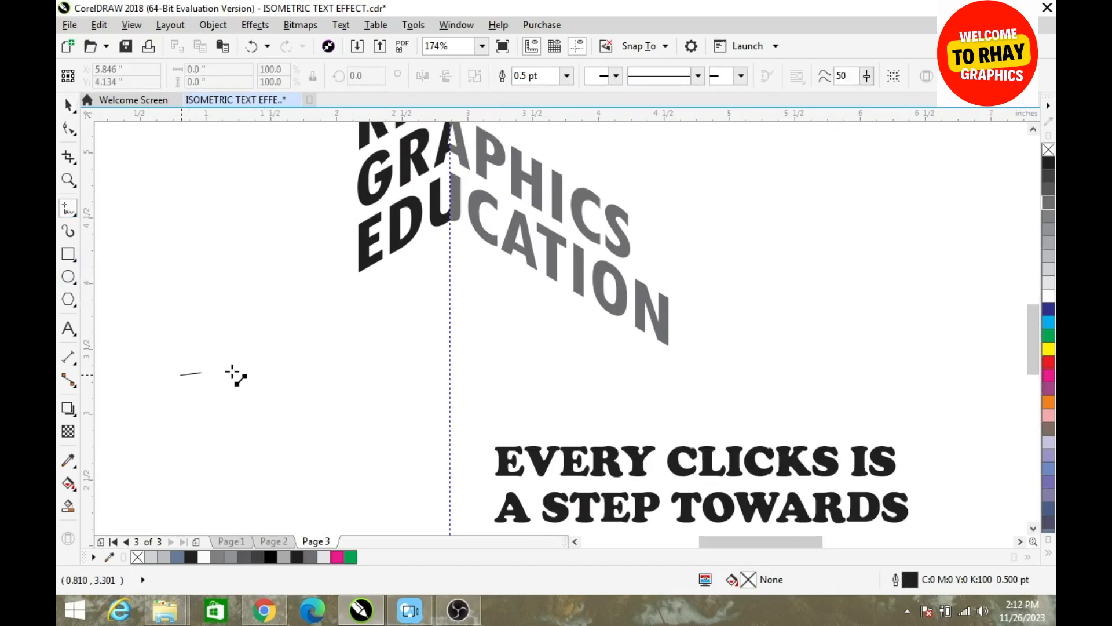
left_click(373, 374)
key("space")
left_click(346, 375)
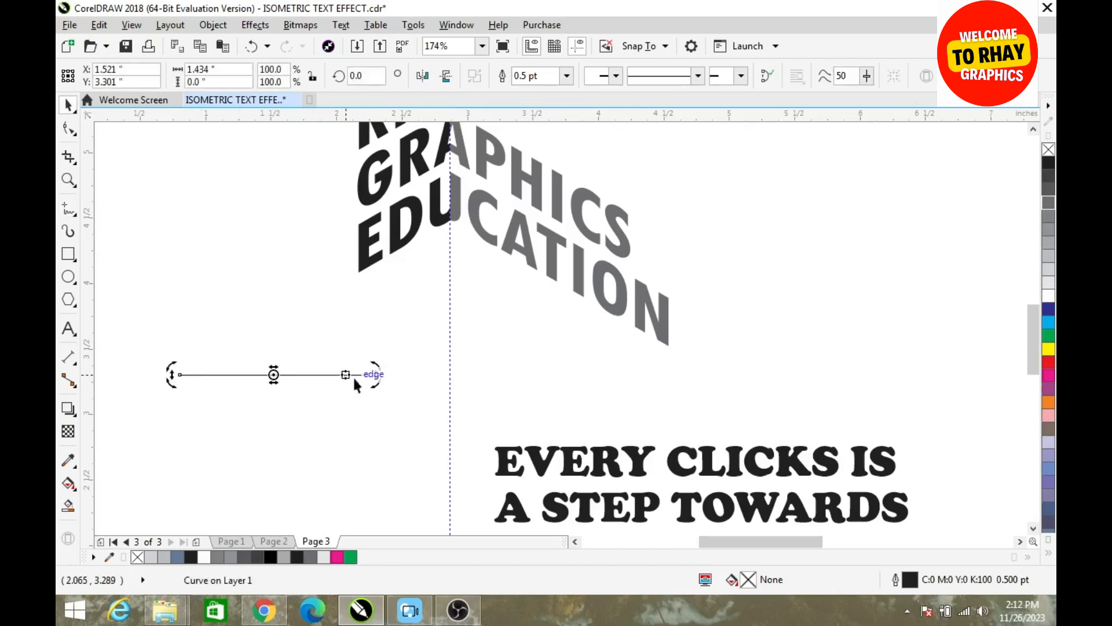
left_click_drag(377, 383, 412, 314)
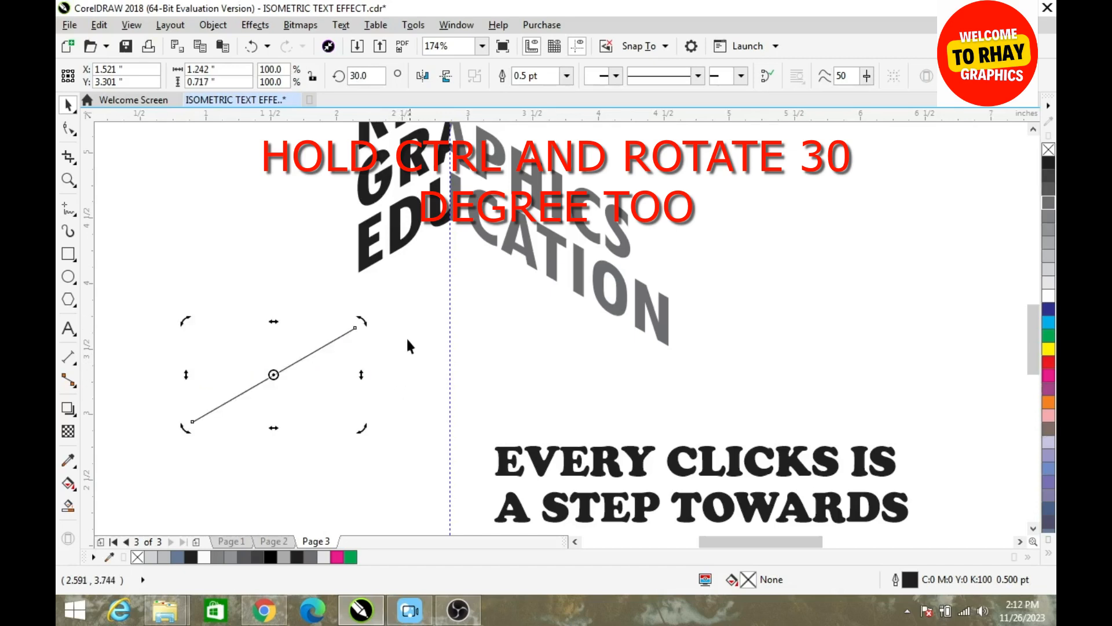
Place the line under EDU with its upper end on the guideline, and add a mirrored copy enlarged to about 144.3% under the right half
left_click(298, 361)
left_click_drag(293, 360, 404, 266)
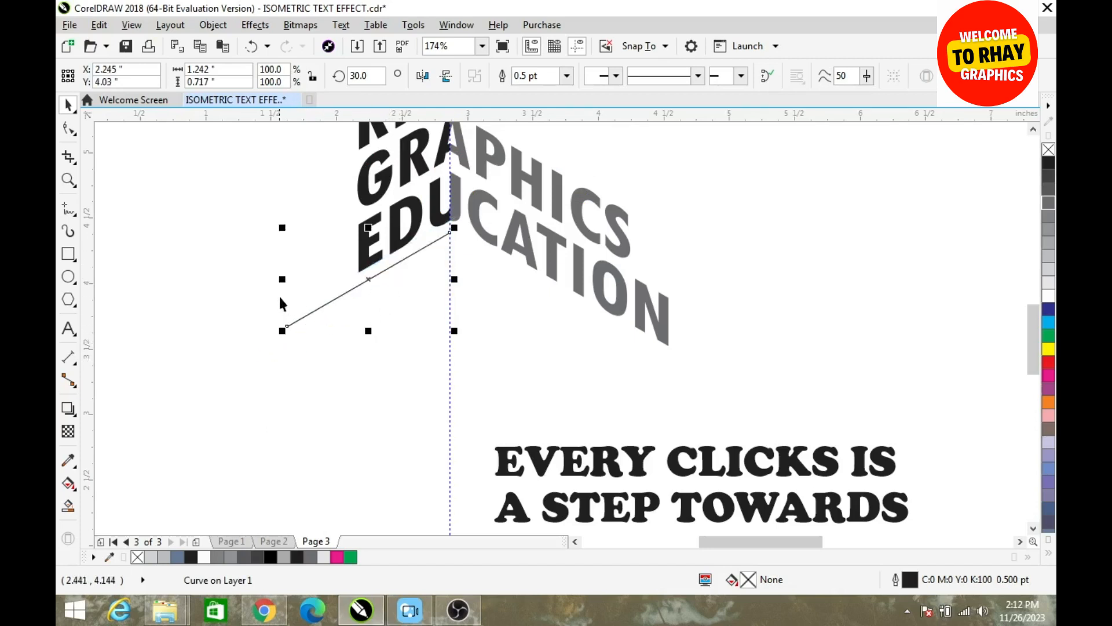
left_click_drag(282, 279, 603, 331)
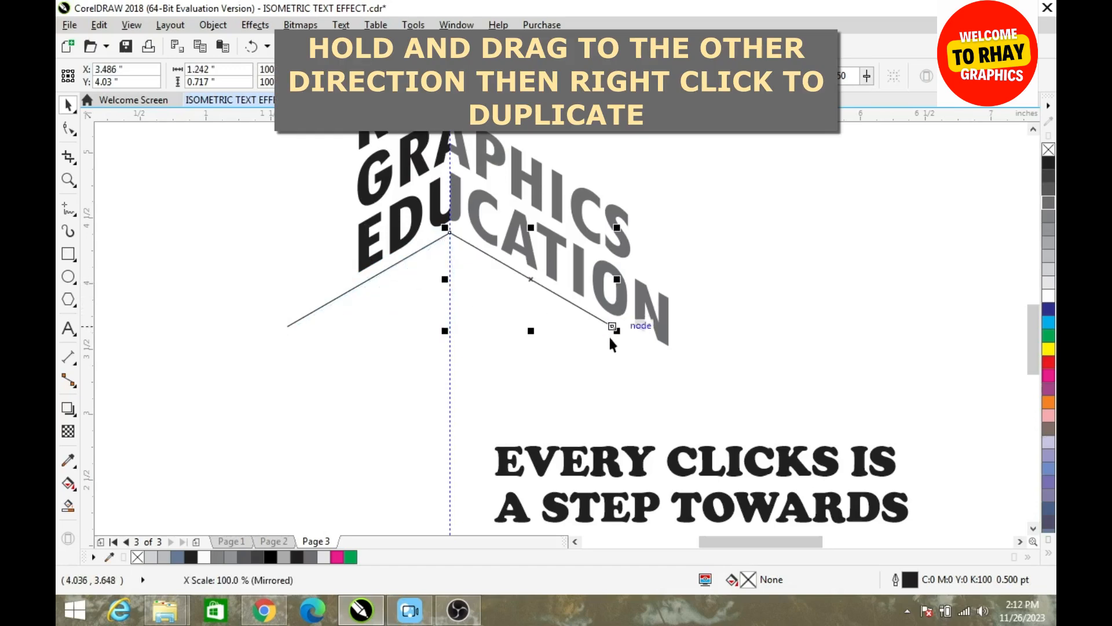
left_click_drag(614, 331, 684, 386)
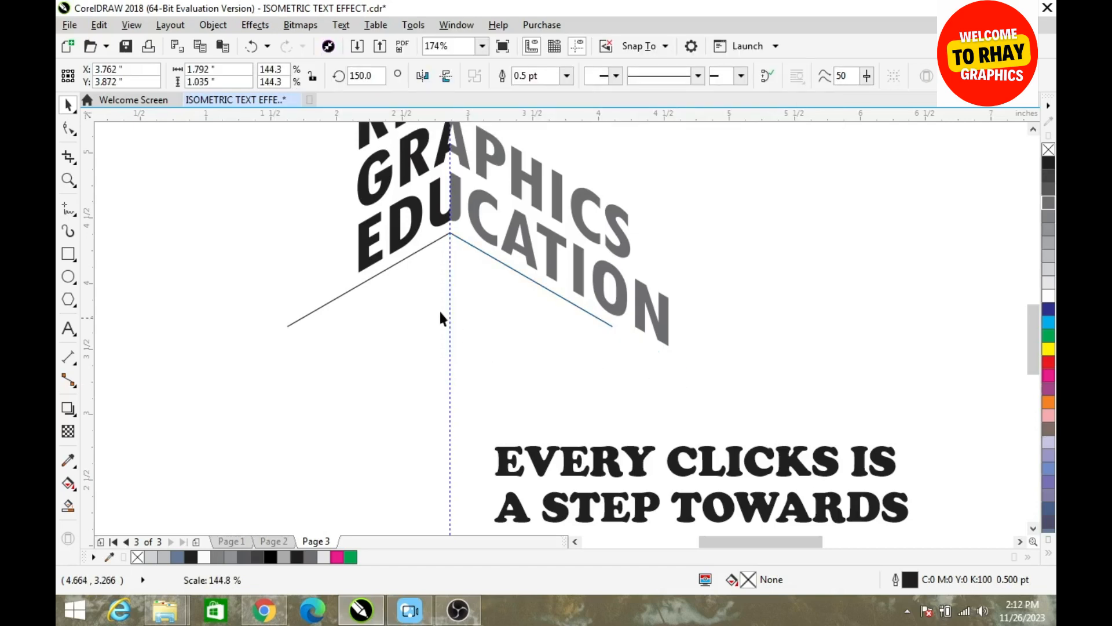
Nudge both slanted lines up about 0.04 inches, closer to the bottom of the text
key("z")
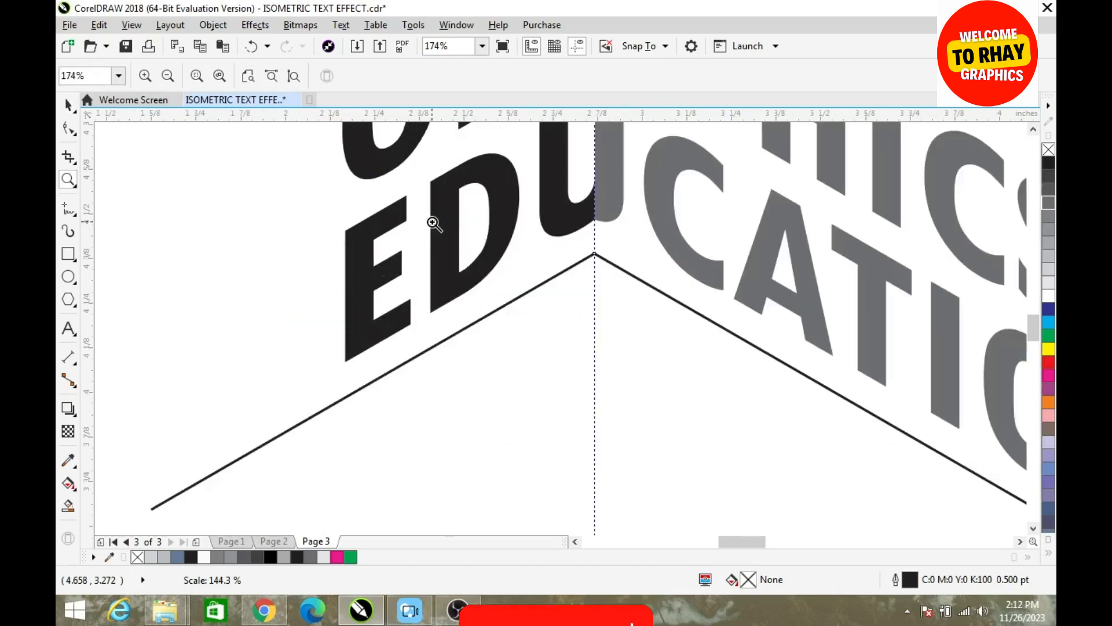
scroll(442, 221, "up", 3)
key("space")
left_click(543, 281, "shift")
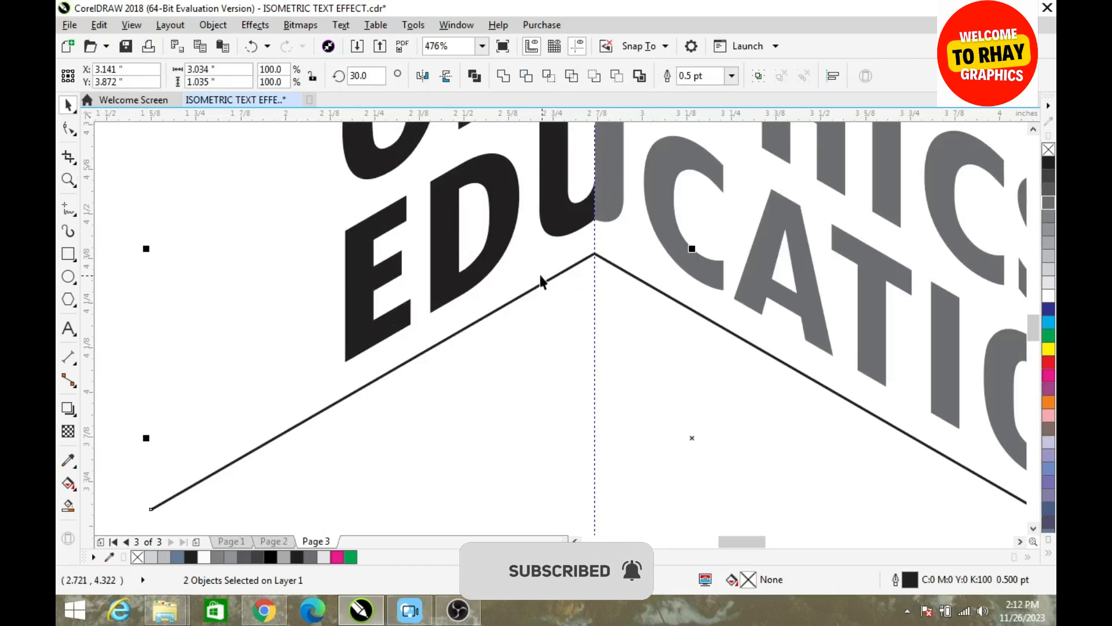
key("Up")
key("Up")
key("Up")
key("Up")
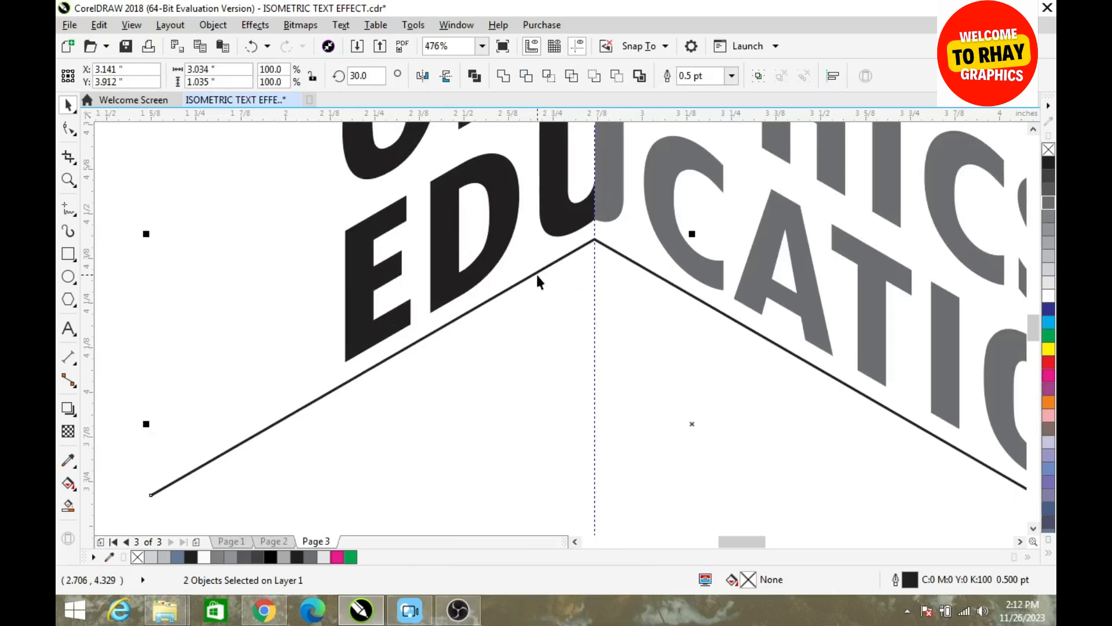
Select both slanted lines again and nudge them up another 0.01 inches
left_click(266, 192)
left_click(544, 268)
left_click(631, 260, "shift")
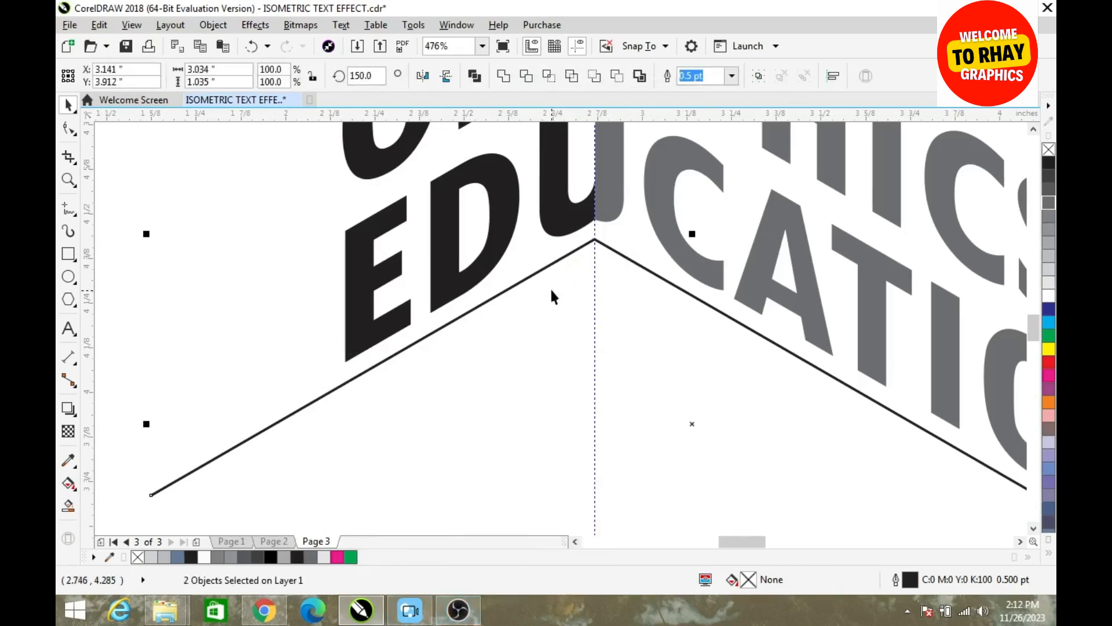
key("Up")
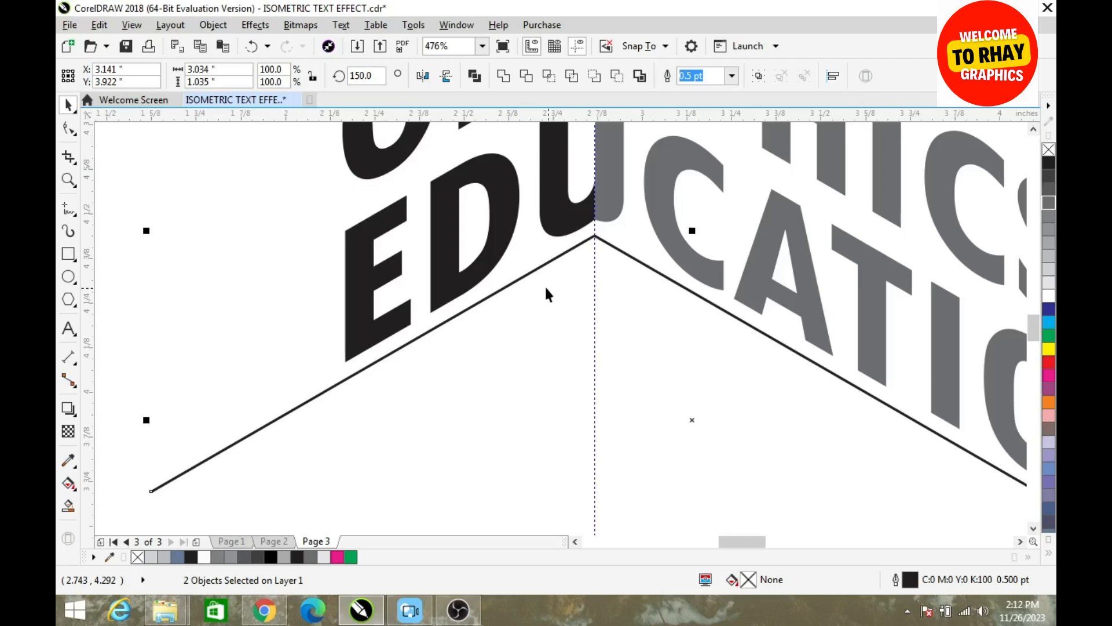
key("z")
right_click(546, 288)
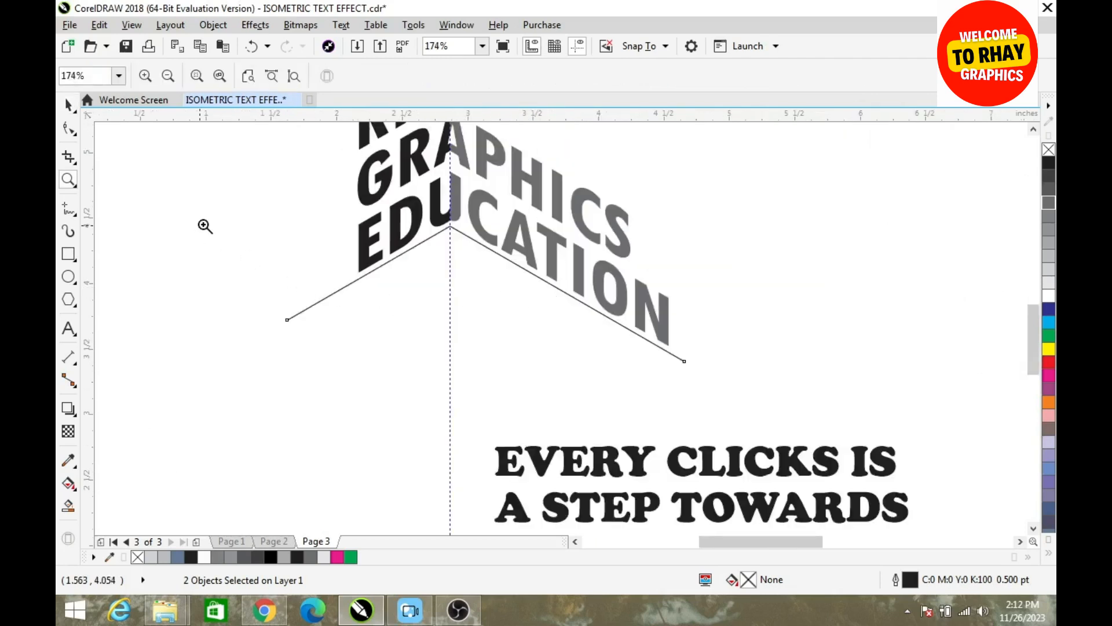
key("space")
left_click(210, 232)
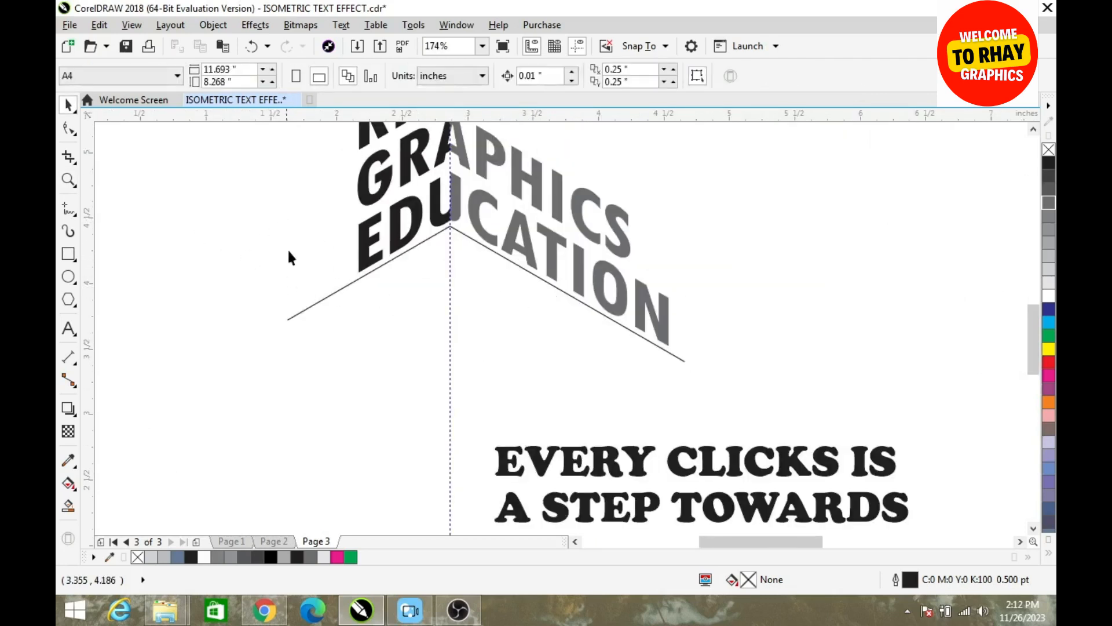
Duplicate the right line to start below the letter E, and the left line to start below the final N, enclosing a parallelogram
left_click(485, 247)
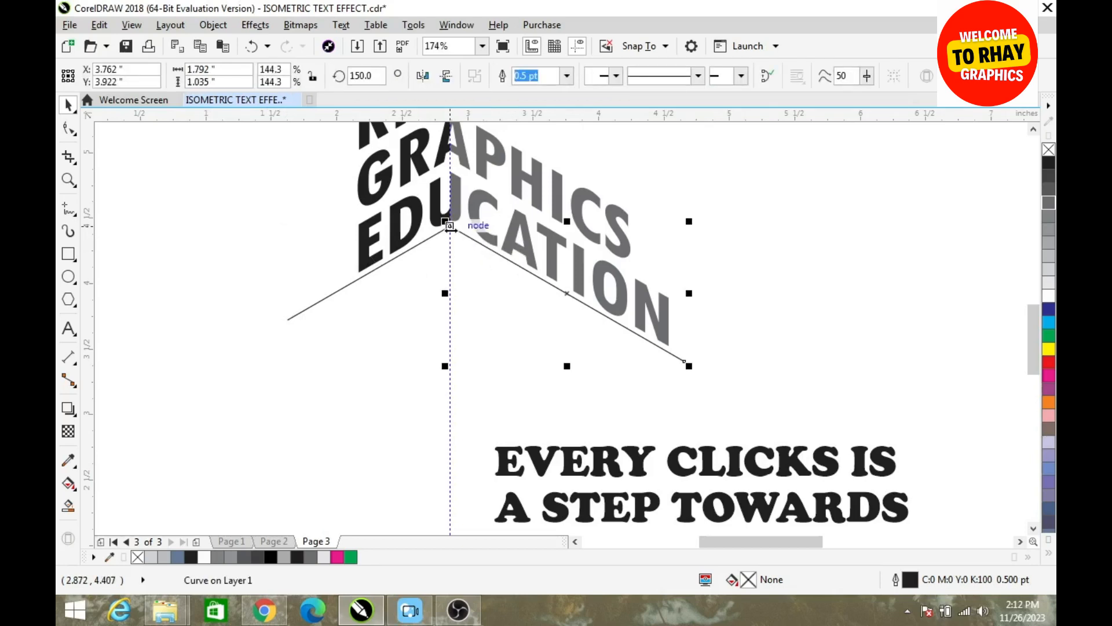
left_click_drag(449, 228, 355, 280)
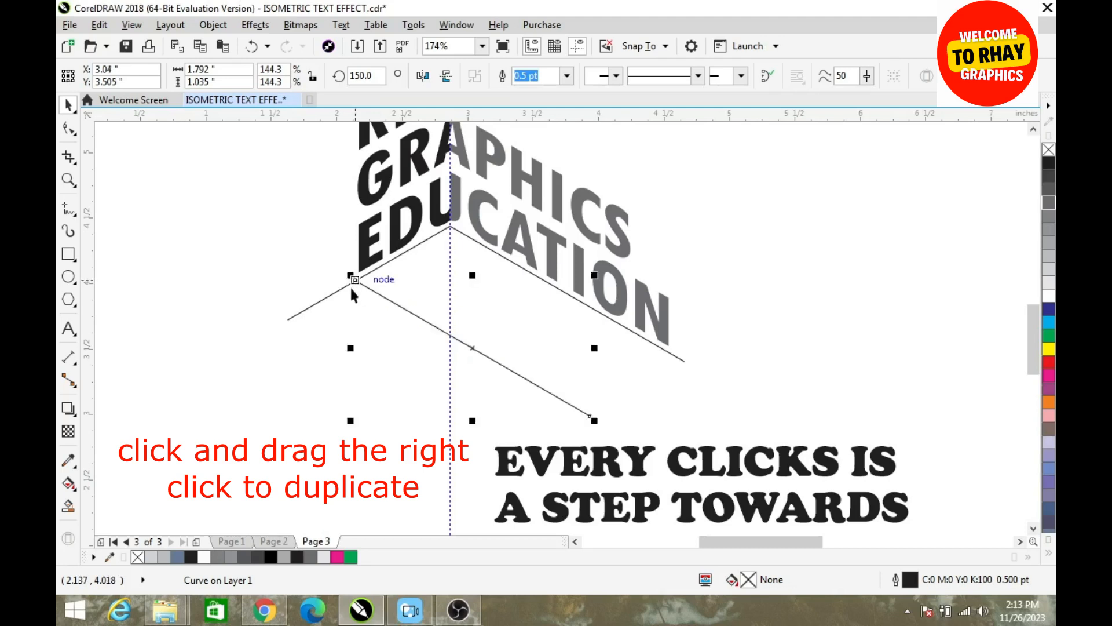
left_click(323, 294)
left_click(324, 297)
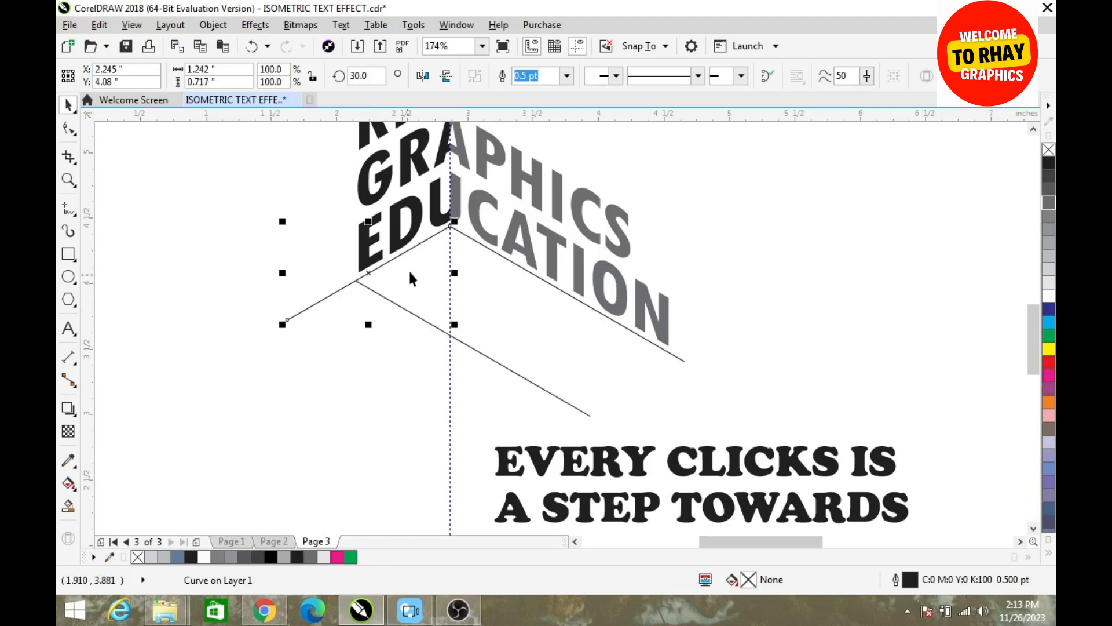
left_click_drag(450, 225, 579, 320)
left_click_drag(403, 289, 405, 255)
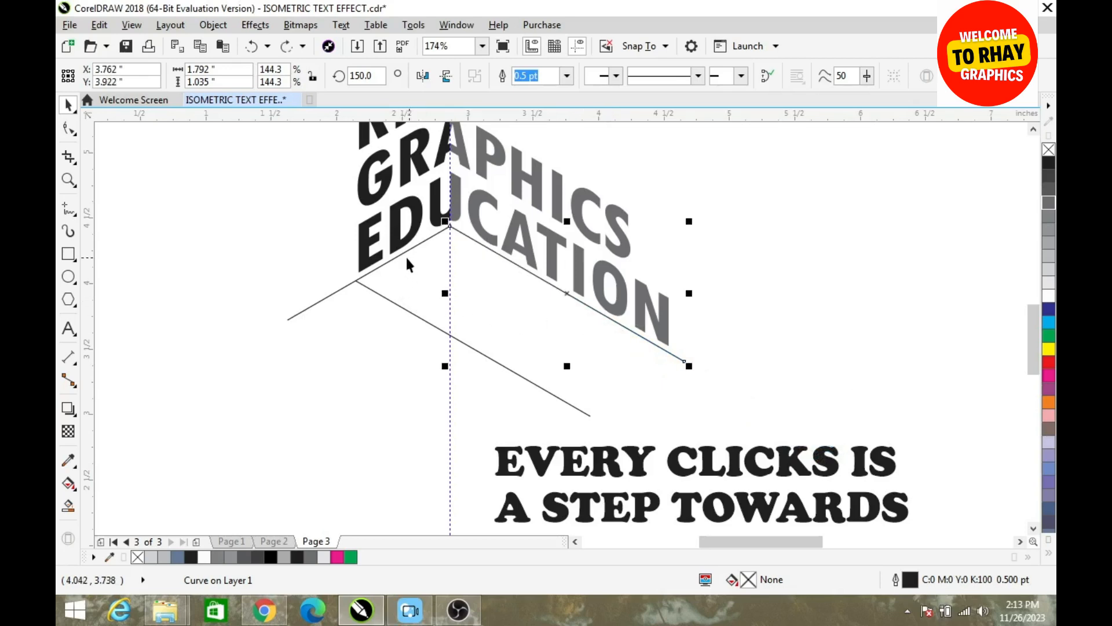
left_click(403, 252)
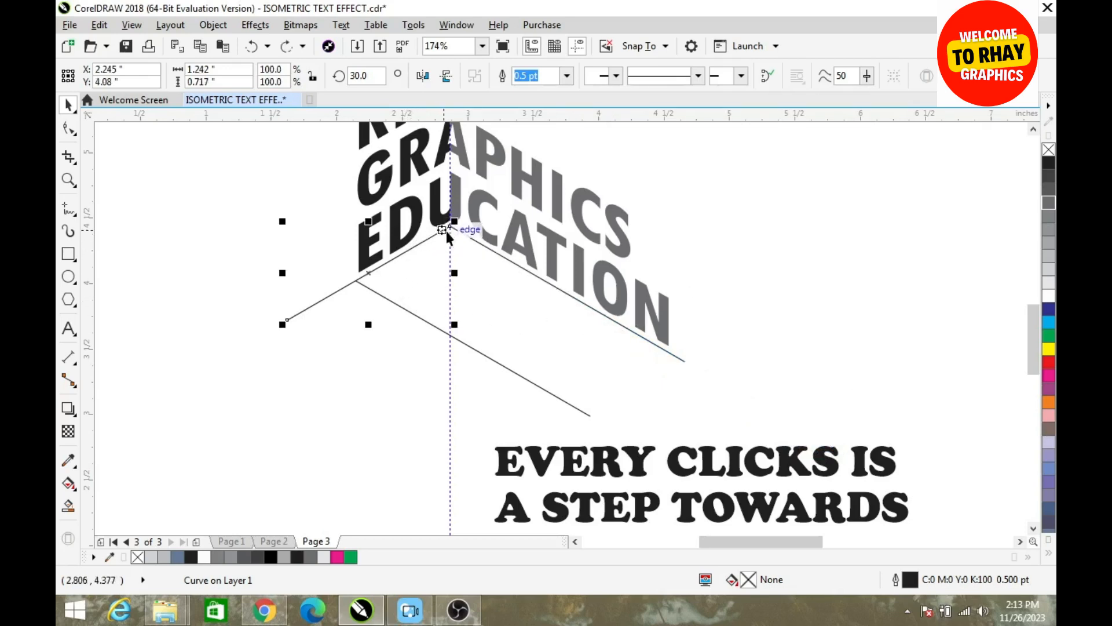
left_click_drag(448, 226, 668, 350)
left_click(297, 349)
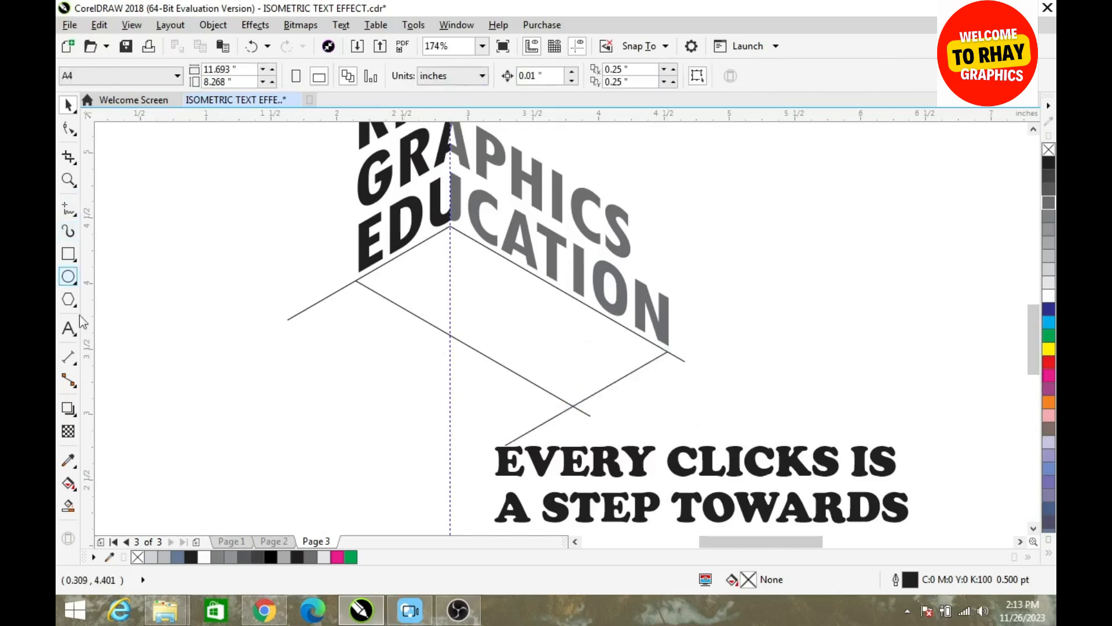
Smart Fill the enclosed parallelogram with blue-gray (C40 M20 Y0 K40) and a 0.5 pt black outline
left_click(68, 505)
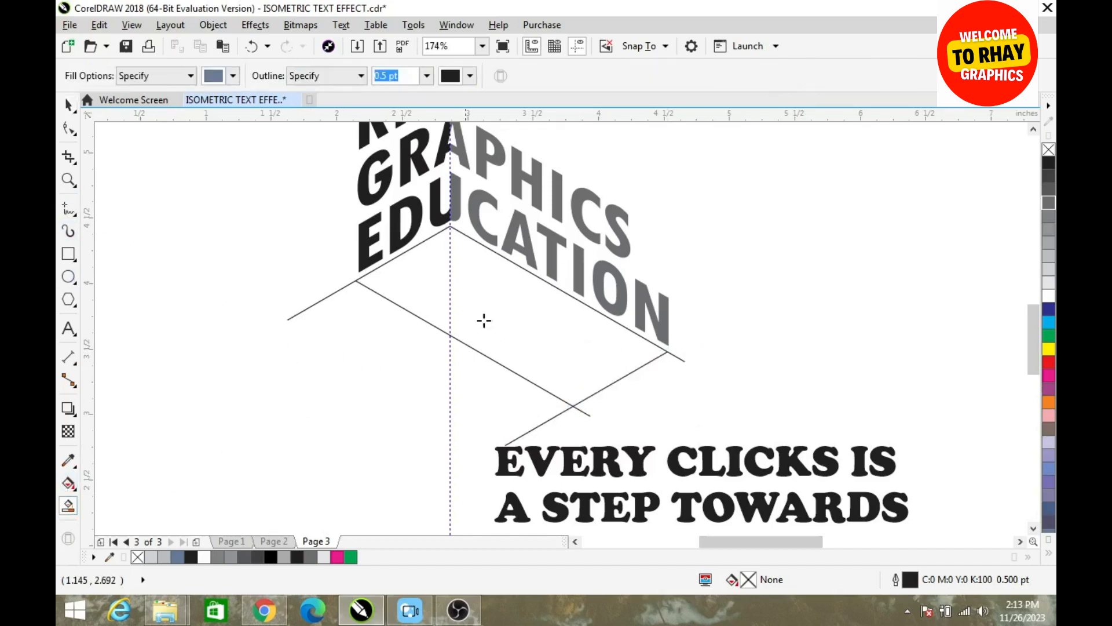
left_click(507, 307)
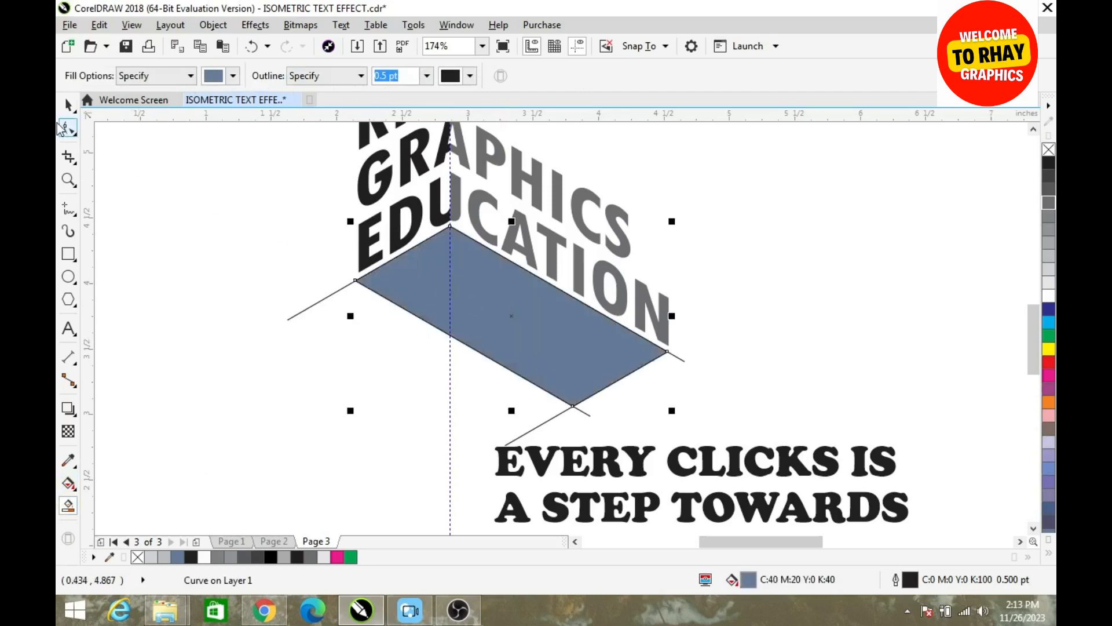
left_click(70, 107)
left_click(244, 290)
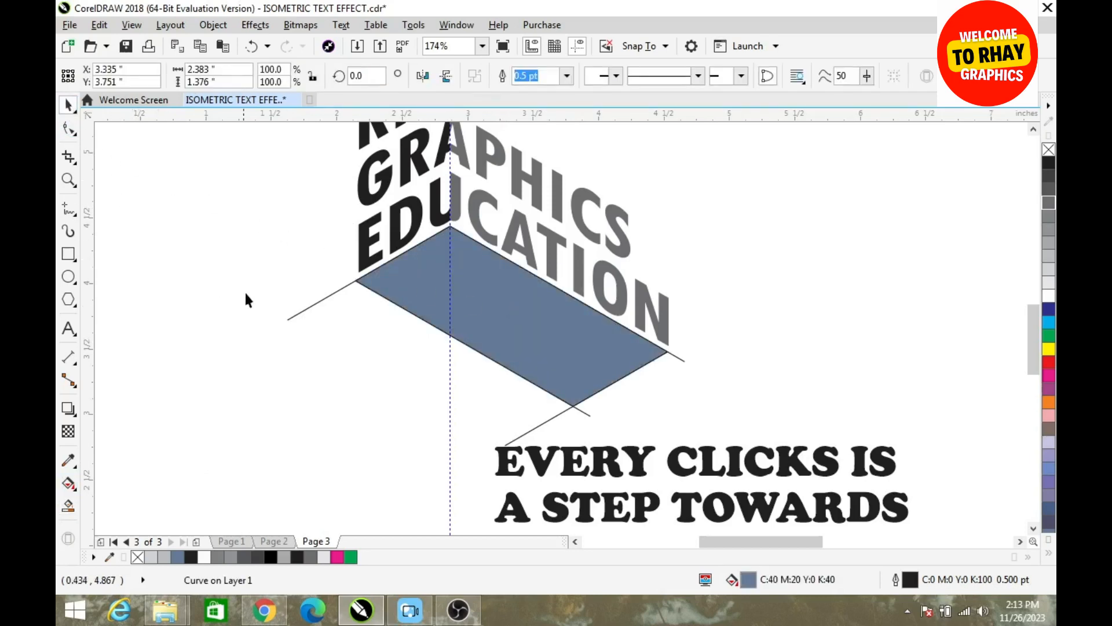
Delete the four construction lines around the blue-gray parallelogram
left_click(308, 309)
key("Delete")
left_click(583, 411)
key("Delete")
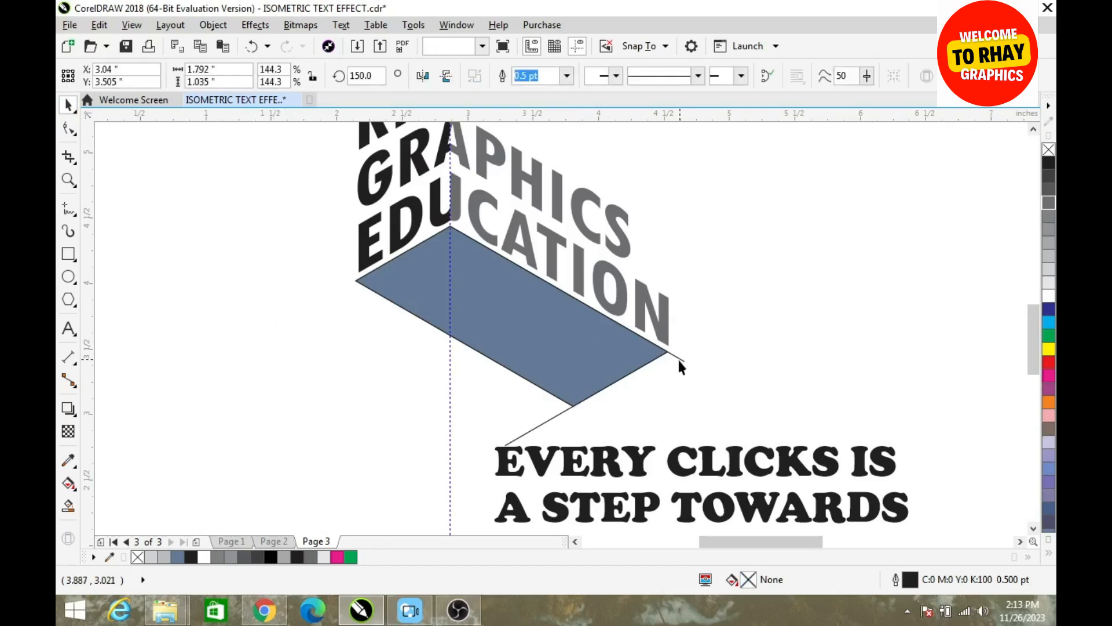
left_click(679, 359)
key("Delete")
left_click(543, 422)
key("Delete")
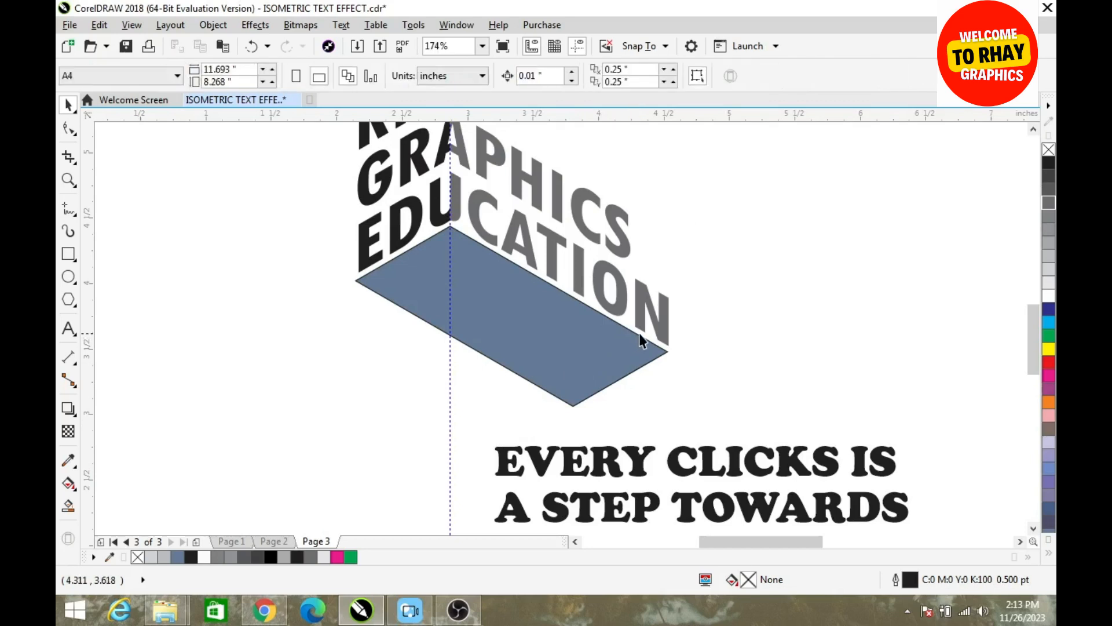
Scale the EVERY CLICKS IS A STEP TOWARDS KNOWLEDGE text to about 36.3% and move it to the right of the parallelogram's lower corner
left_click(638, 336)
left_click(721, 317)
left_click(708, 456)
left_click_drag(891, 451, 916, 395)
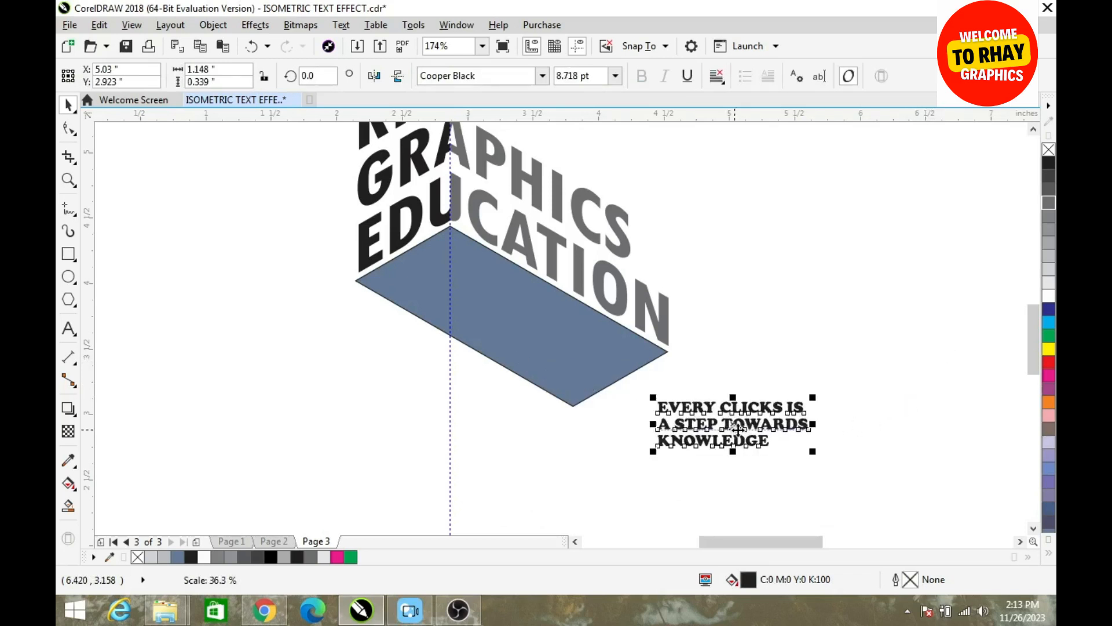
left_click_drag(749, 419, 808, 412)
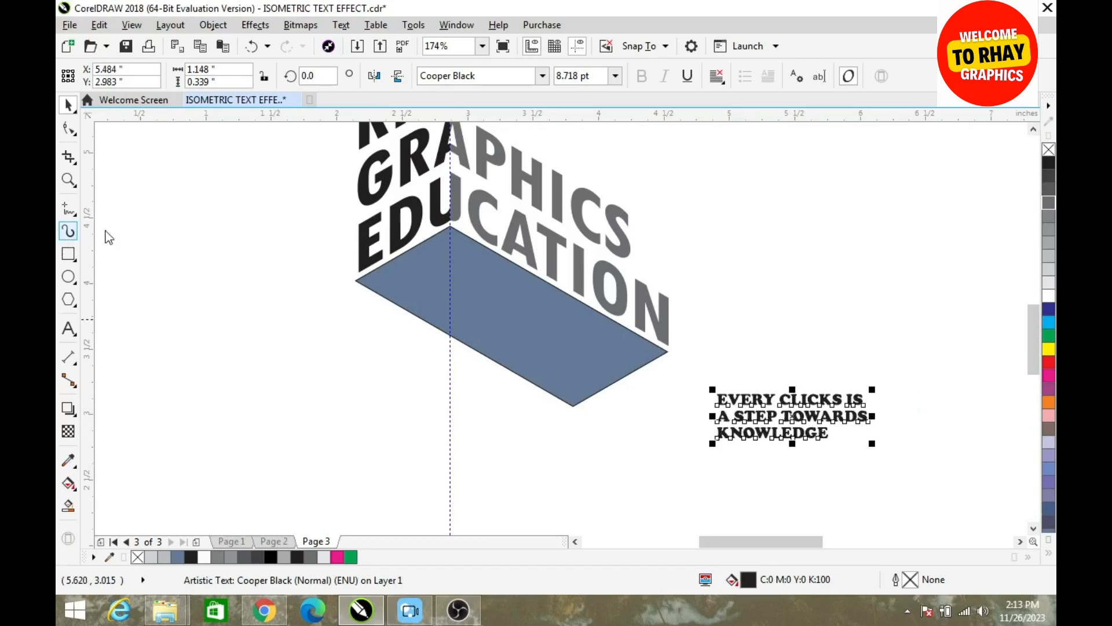
Draw a rectangle about 1.284 by 0.544 inches around the slogan text and centre the two objects on each other
left_click(69, 255)
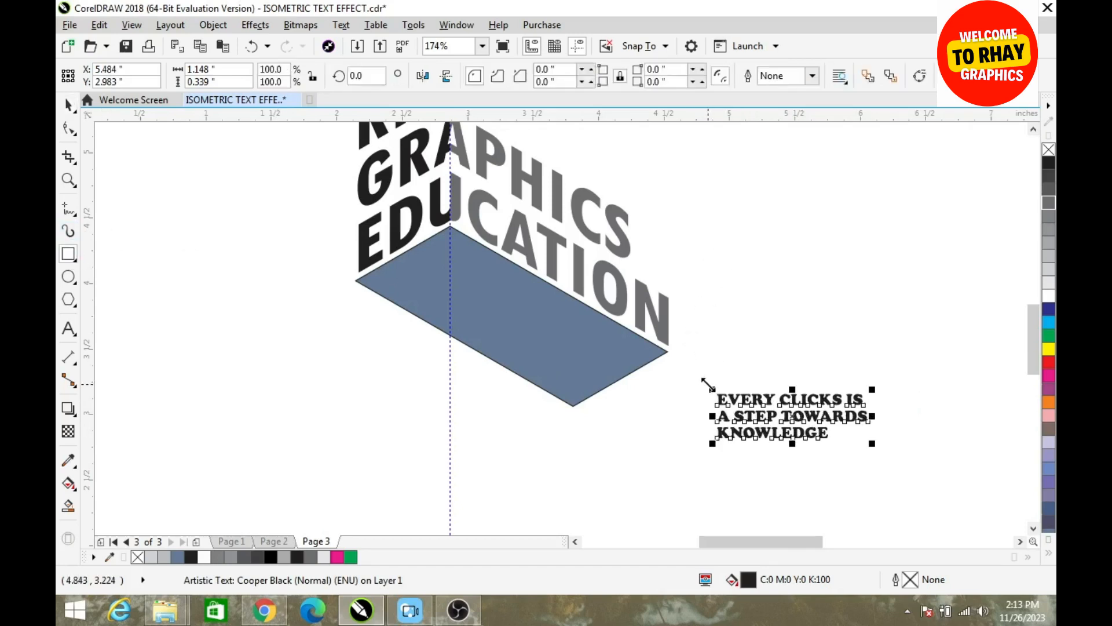
left_click_drag(708, 381, 876, 452)
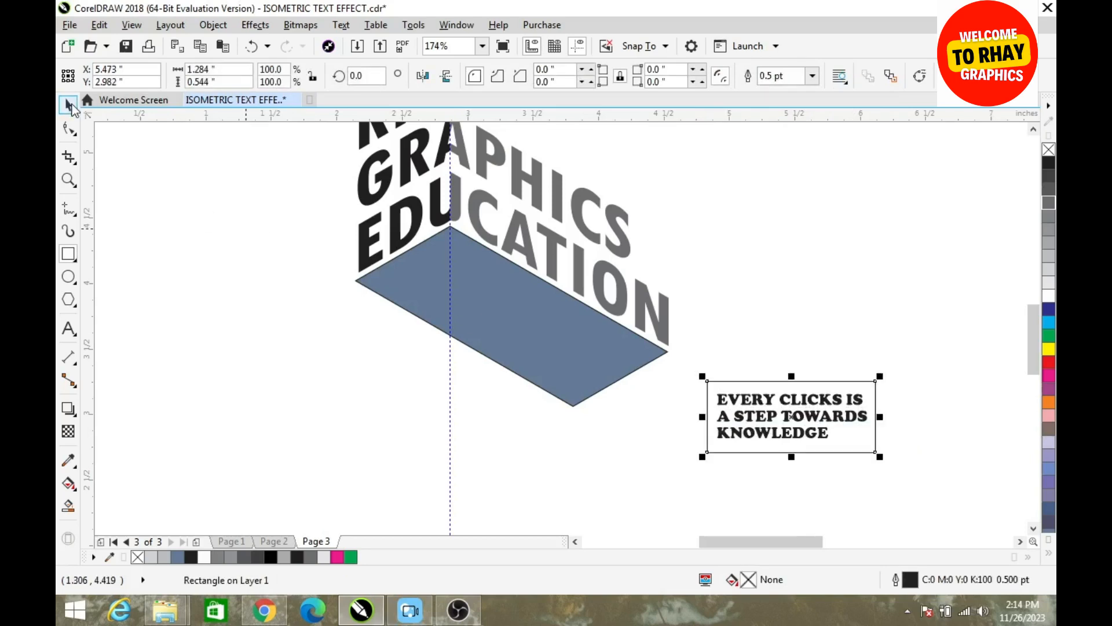
left_click(757, 269)
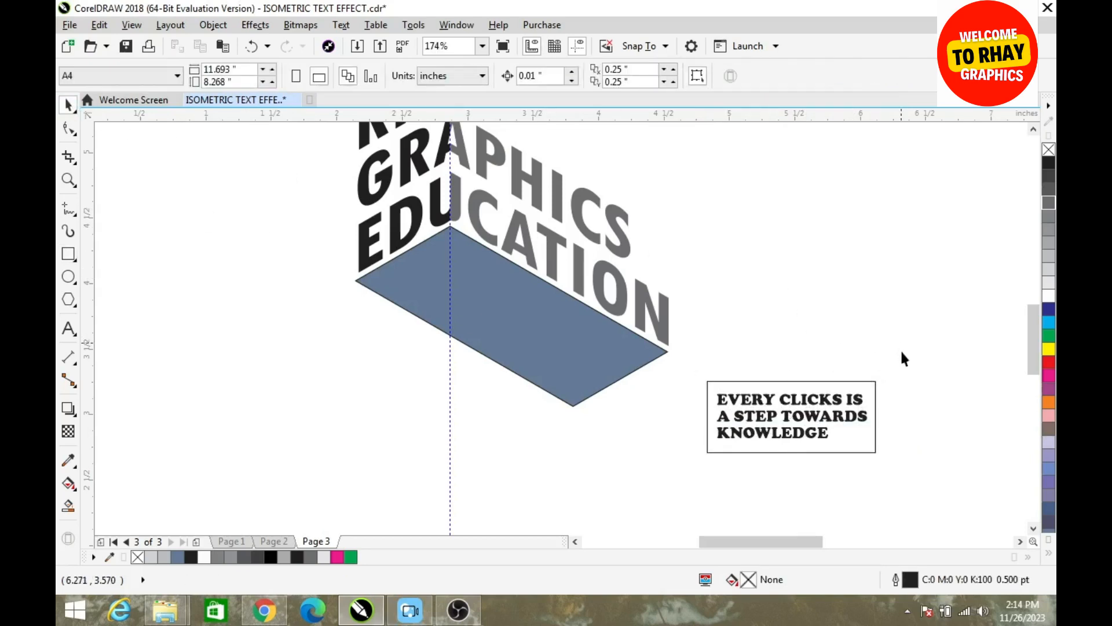
left_click_drag(756, 463, 679, 456)
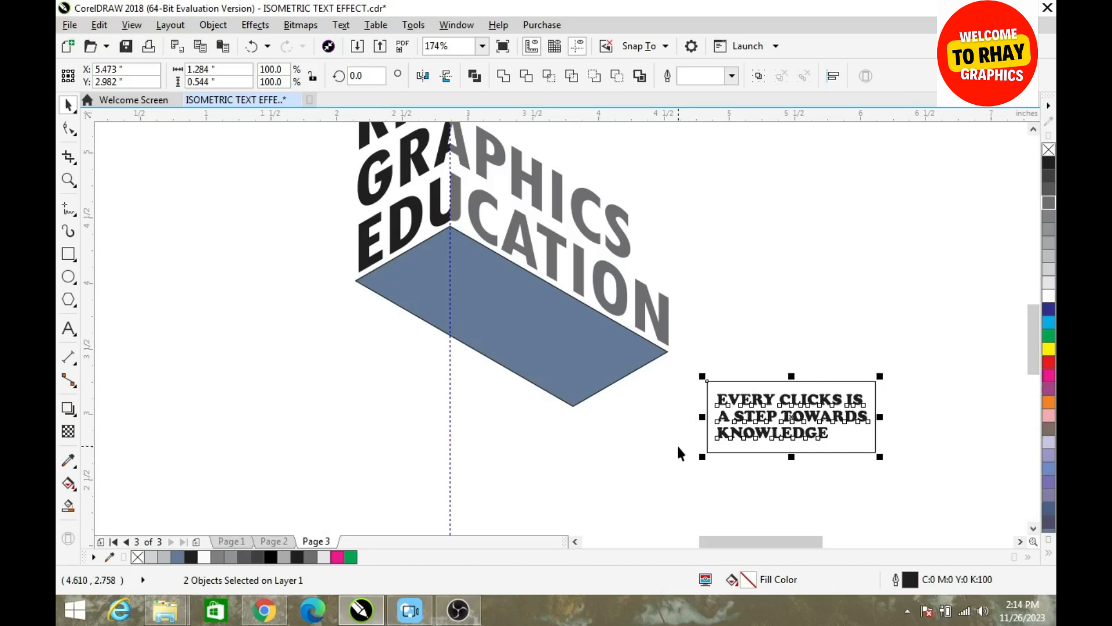
key("c")
key("e")
Shorten the rectangle around the slogan to about 0.436 inches high and realign its vertical centre with the text
left_click(754, 383)
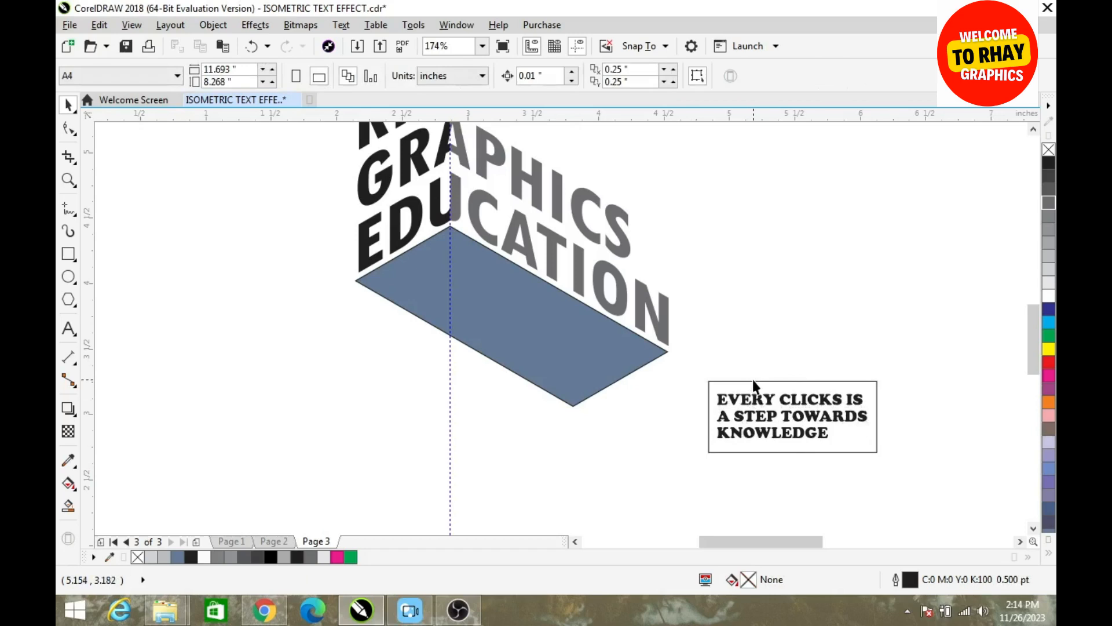
left_click(740, 381)
left_click(793, 381)
left_click(794, 382)
left_click_drag(792, 380, 809, 387)
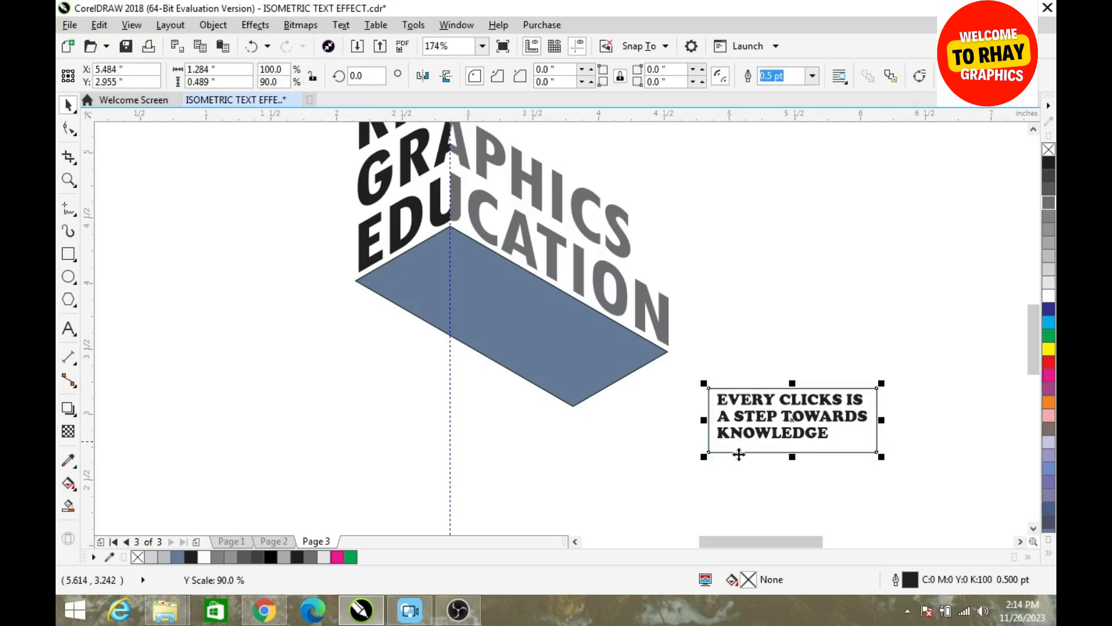
mouse_move(793, 457)
left_mouse_down()
mouse_move(800, 440)
mouse_move(805, 450)
left_mouse_up()
left_click_drag(929, 360, 662, 507)
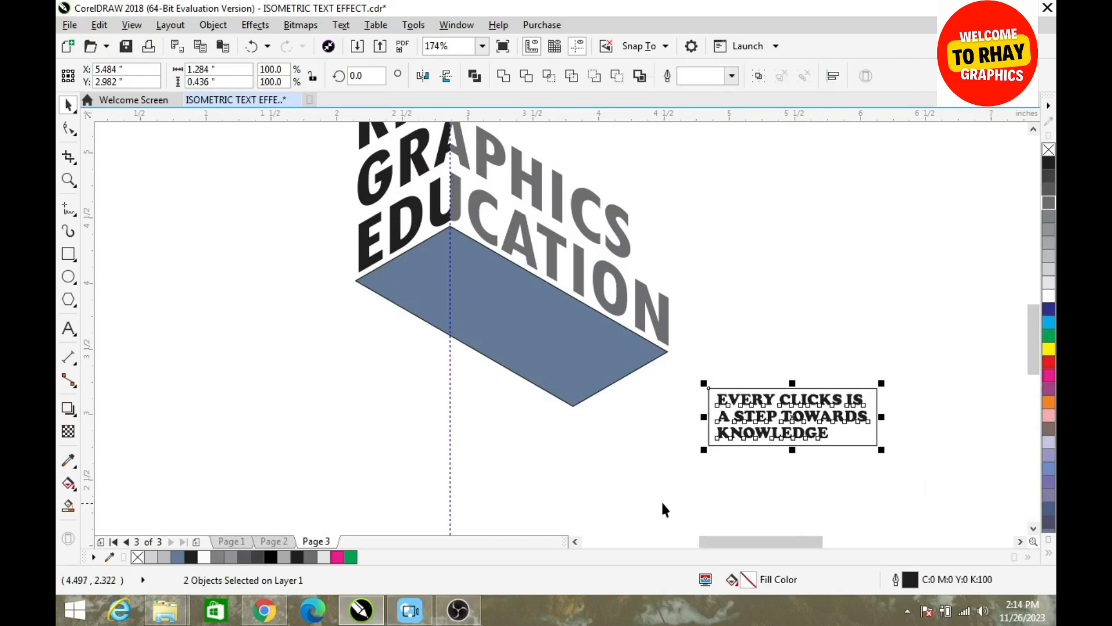
key("e")
left_click(686, 503)
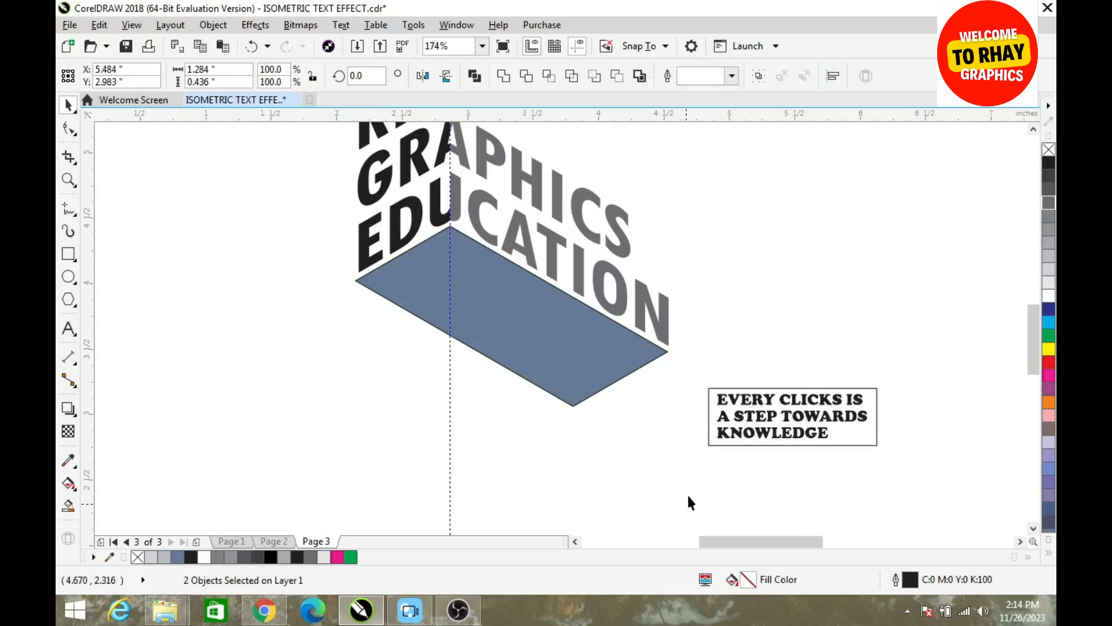
Group the slogan with its rectangle and move the group beside the parallelogram's lower-left edge
left_click_drag(839, 464, 907, 475)
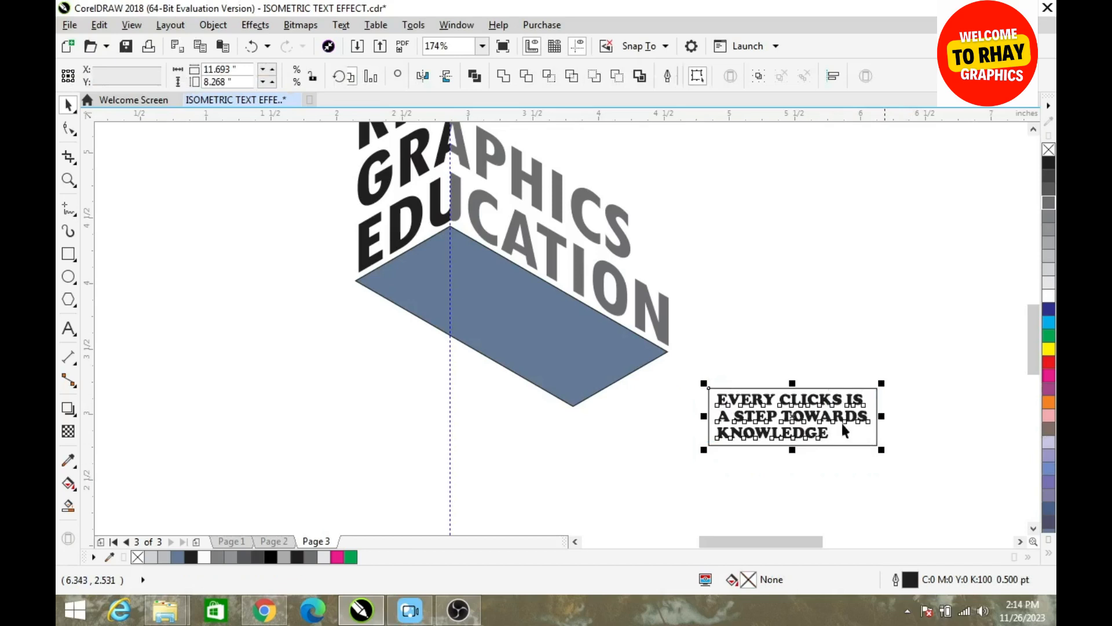
left_click(759, 76)
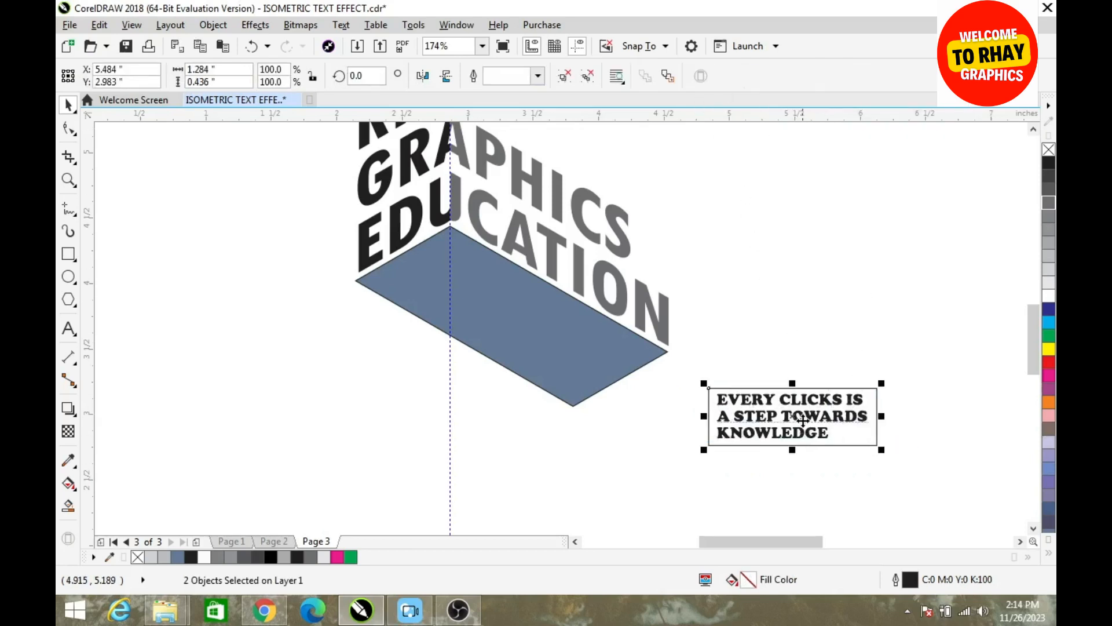
left_click_drag(794, 417, 456, 396)
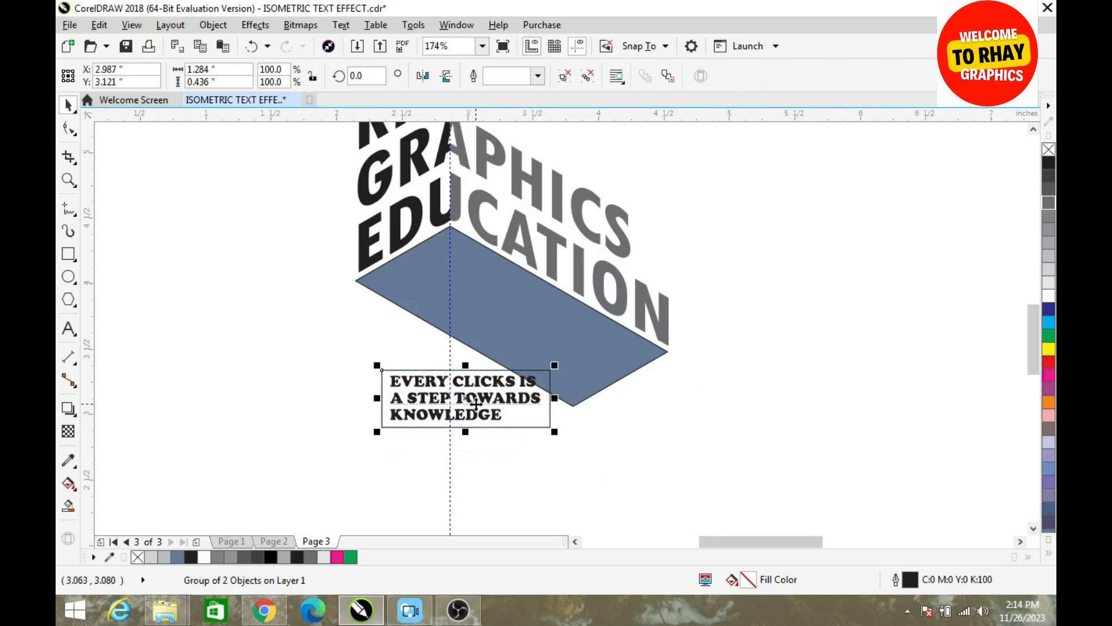
Add a perspective effect to the slogan group and snap its four corners to the matching corners of the blue-gray parallelogram
left_click(256, 25)
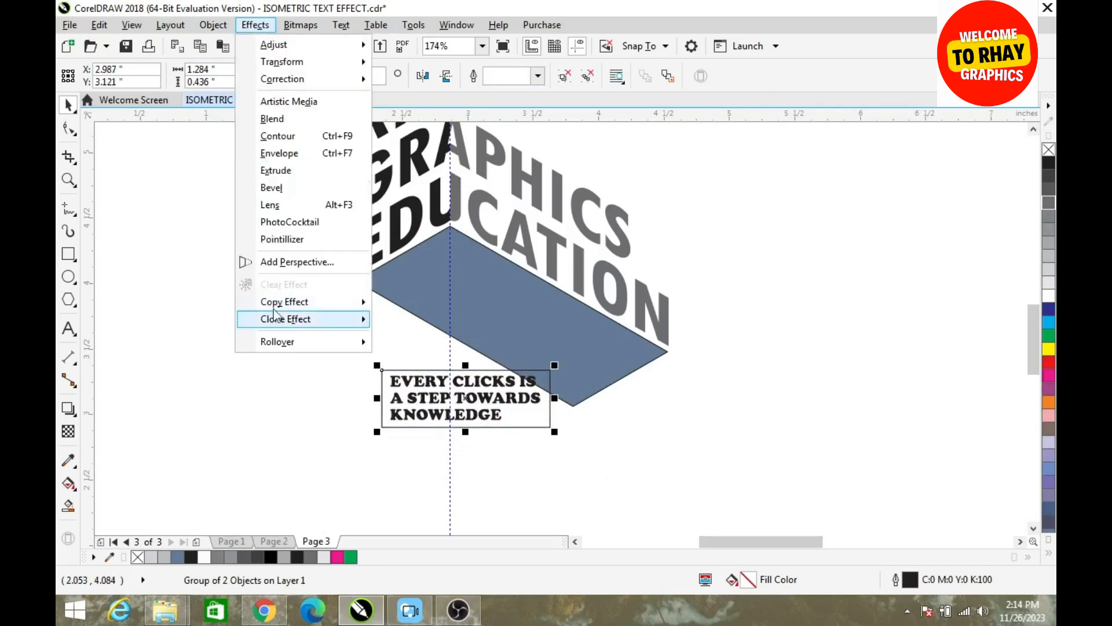
left_click(283, 264)
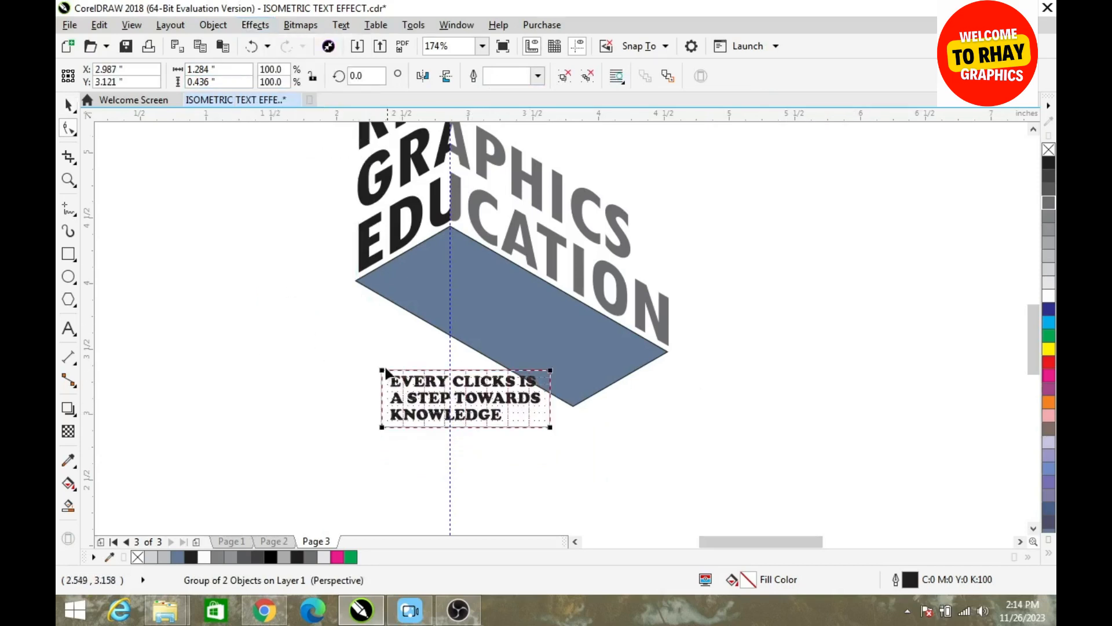
left_click_drag(384, 369, 450, 227)
left_click_drag(382, 428, 355, 280)
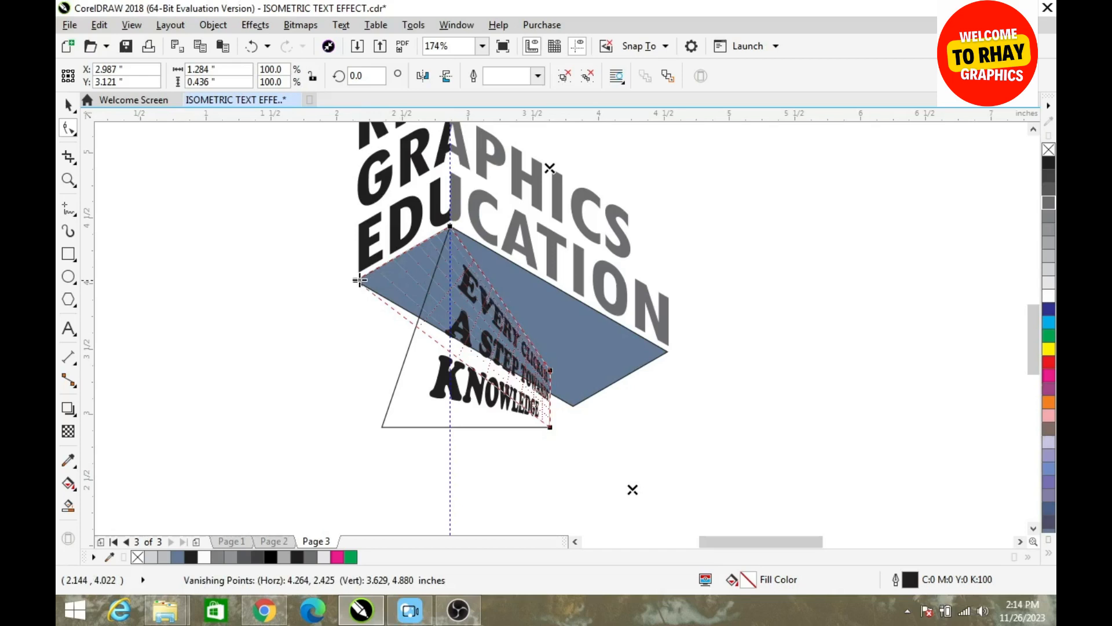
left_click_drag(550, 370, 667, 351)
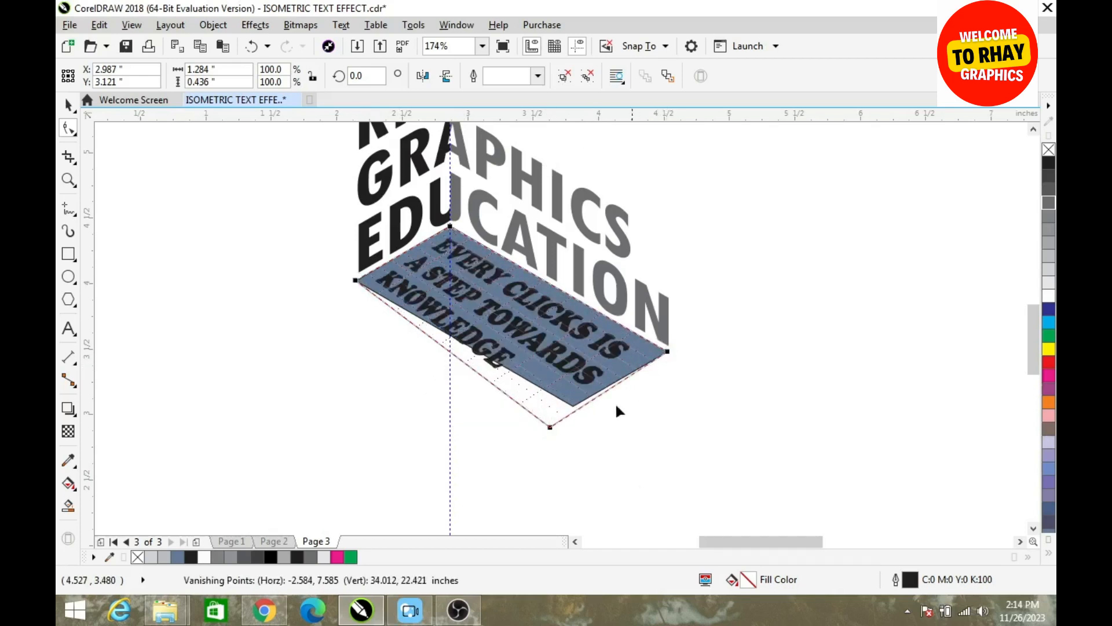
left_click_drag(547, 432, 573, 405)
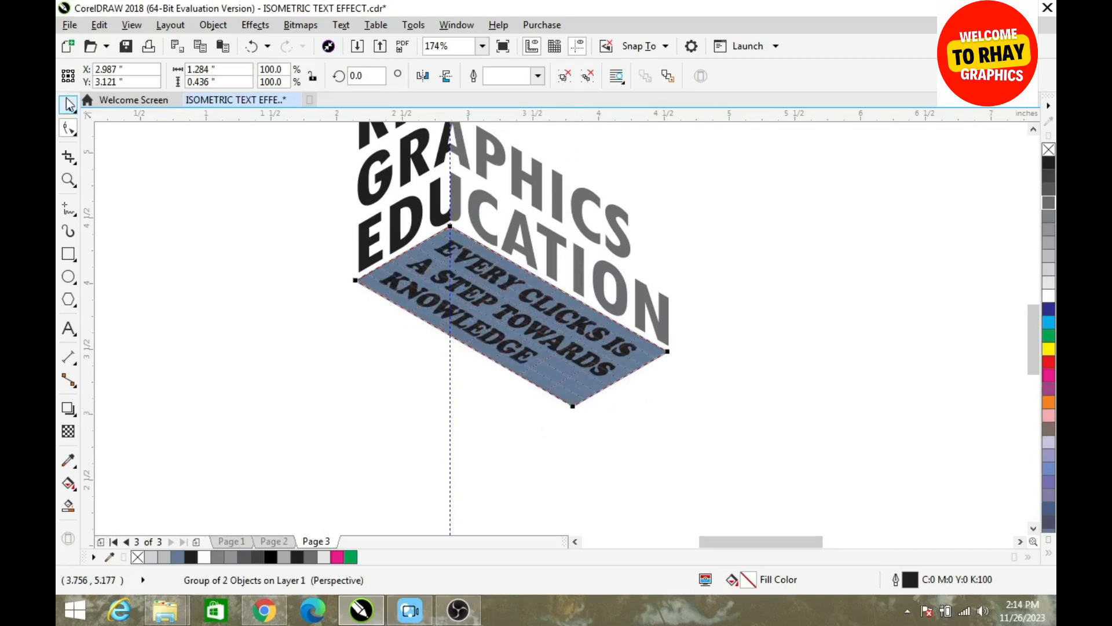
Ungroup the slogan from its frame, and delete both the frame and the blue-gray parallelogram
left_click(69, 104)
left_click(586, 77)
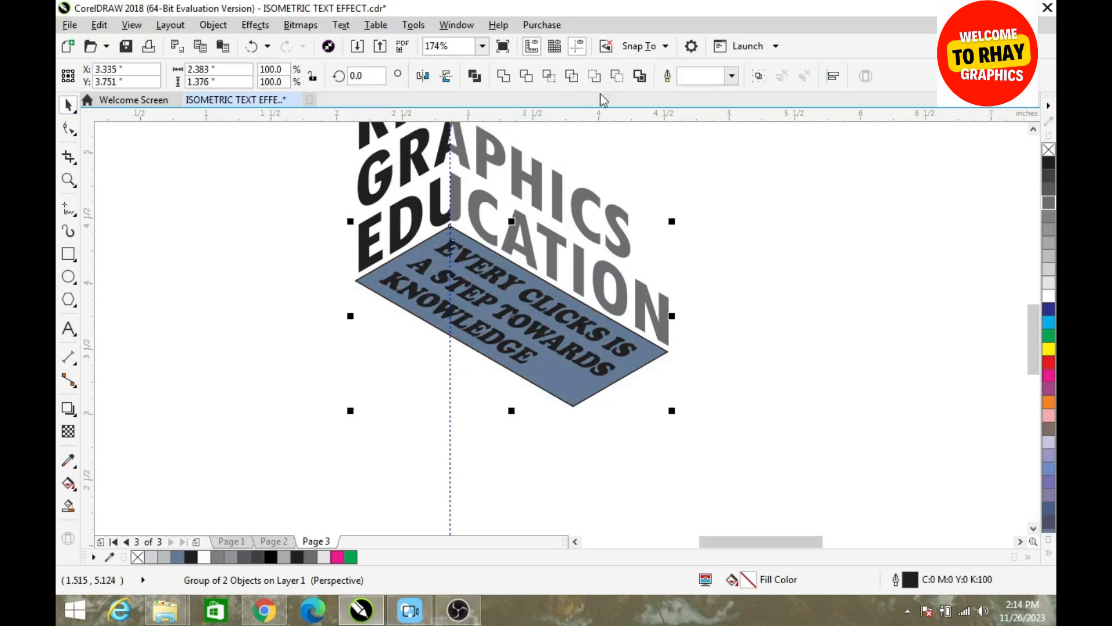
left_click(648, 366)
left_click(646, 360)
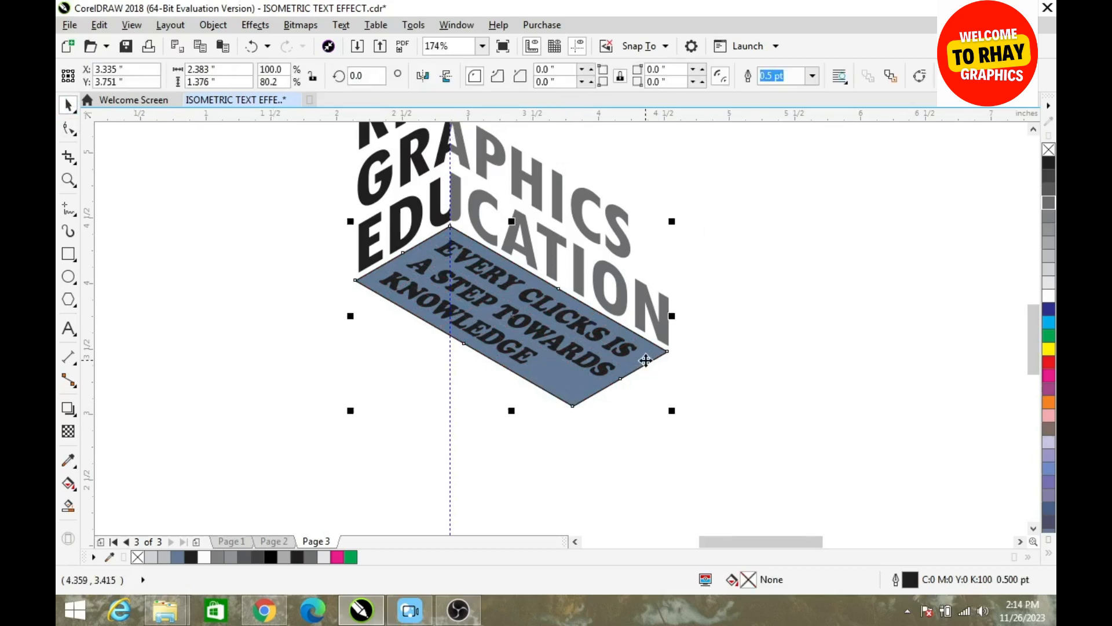
key("Delete")
left_click(645, 367)
key("Delete")
Enlarge the perspective slogan text from its corners so it fills the floor area beneath both EDUCATION halves
left_click(464, 314)
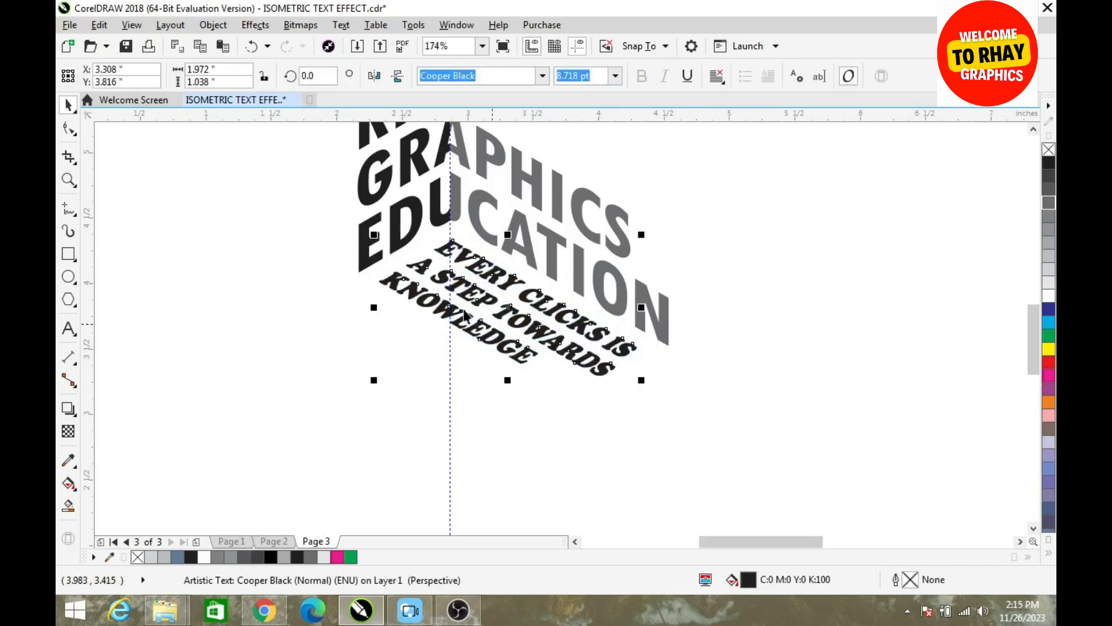
left_click_drag(374, 233, 352, 230)
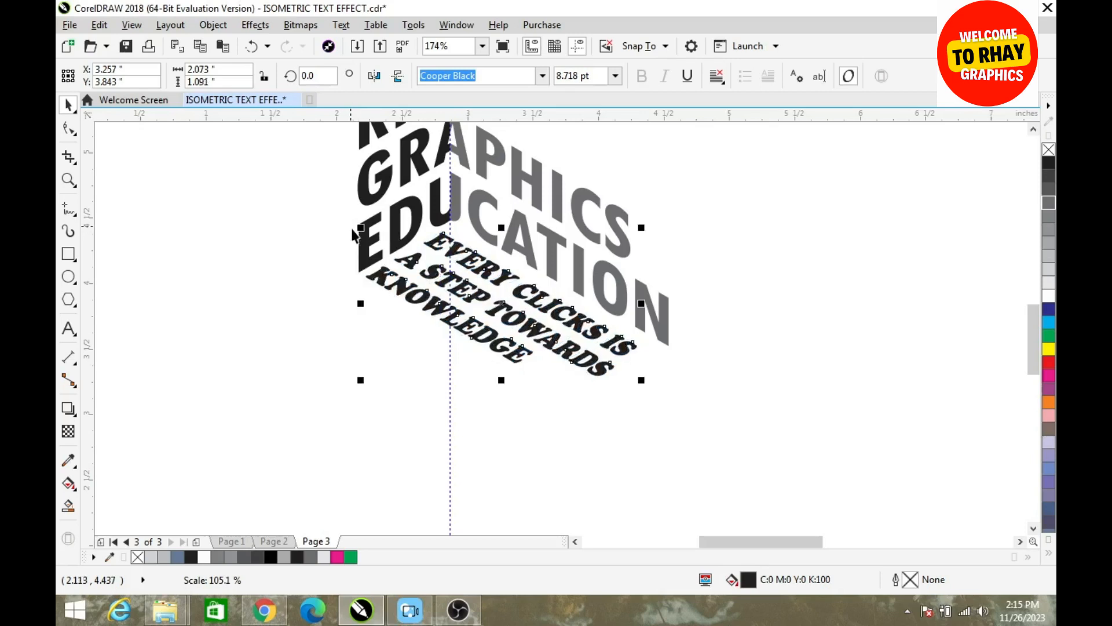
left_click_drag(642, 227, 682, 228)
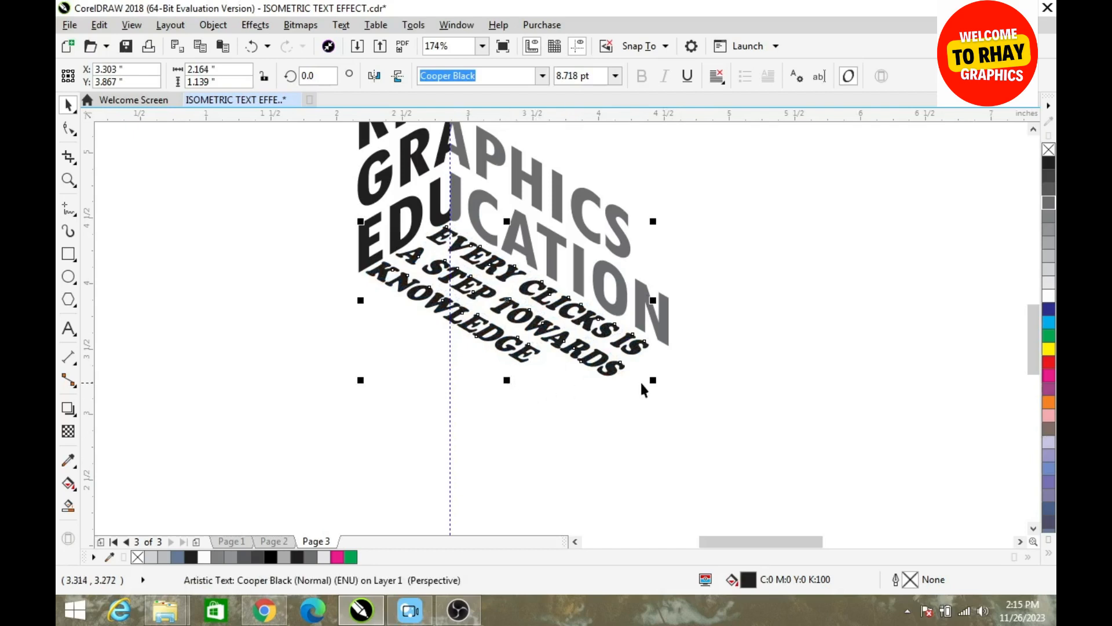
left_click(605, 370)
left_click(605, 371)
left_click_drag(653, 380, 669, 399)
left_click(737, 360)
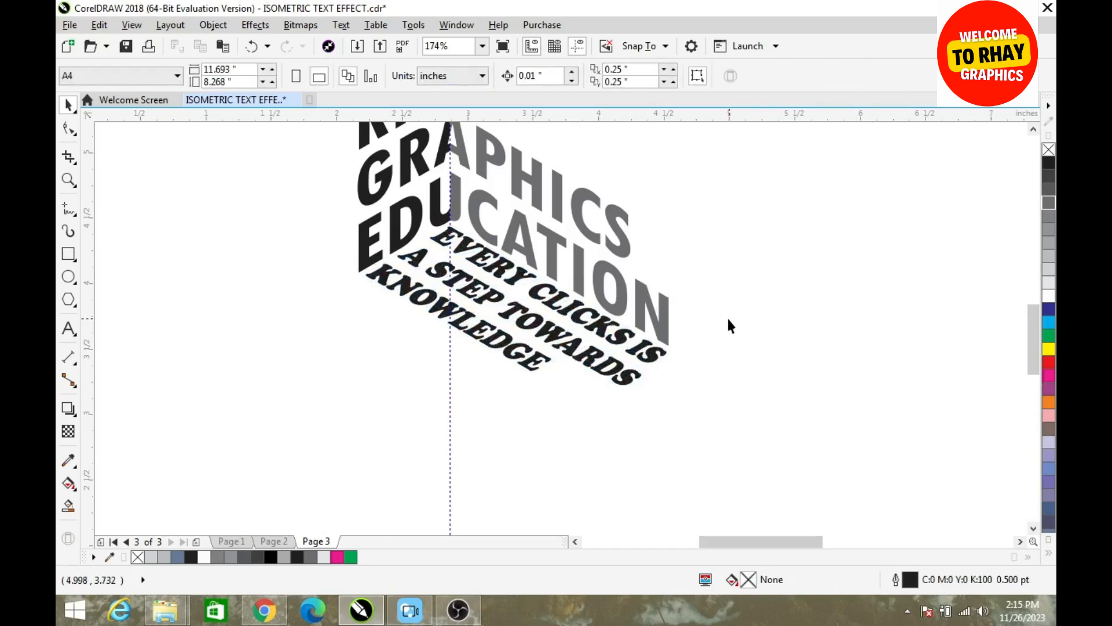
Delete the vertical guideline running through the artwork
key("z")
right_click(704, 321)
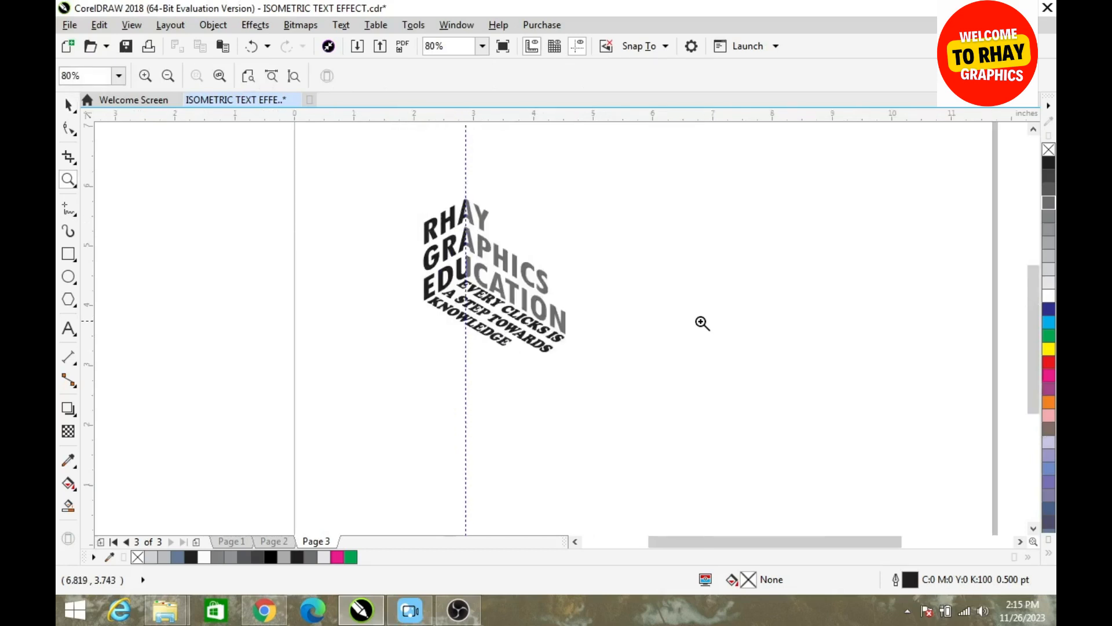
right_click(699, 323)
left_click_drag(249, 146, 814, 478)
key("space")
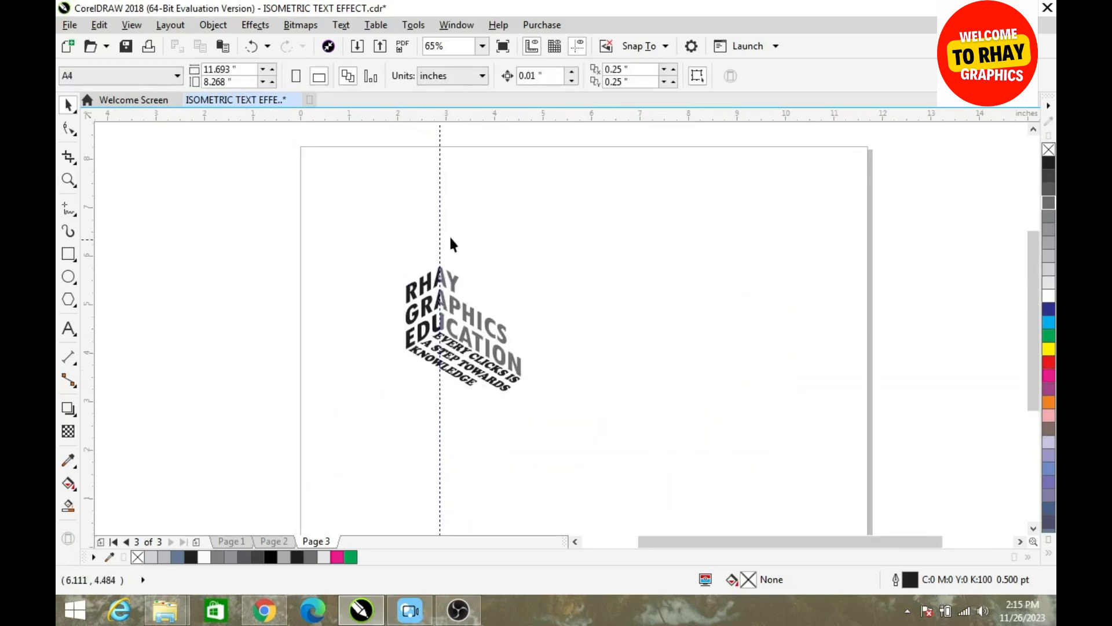
left_click(440, 240)
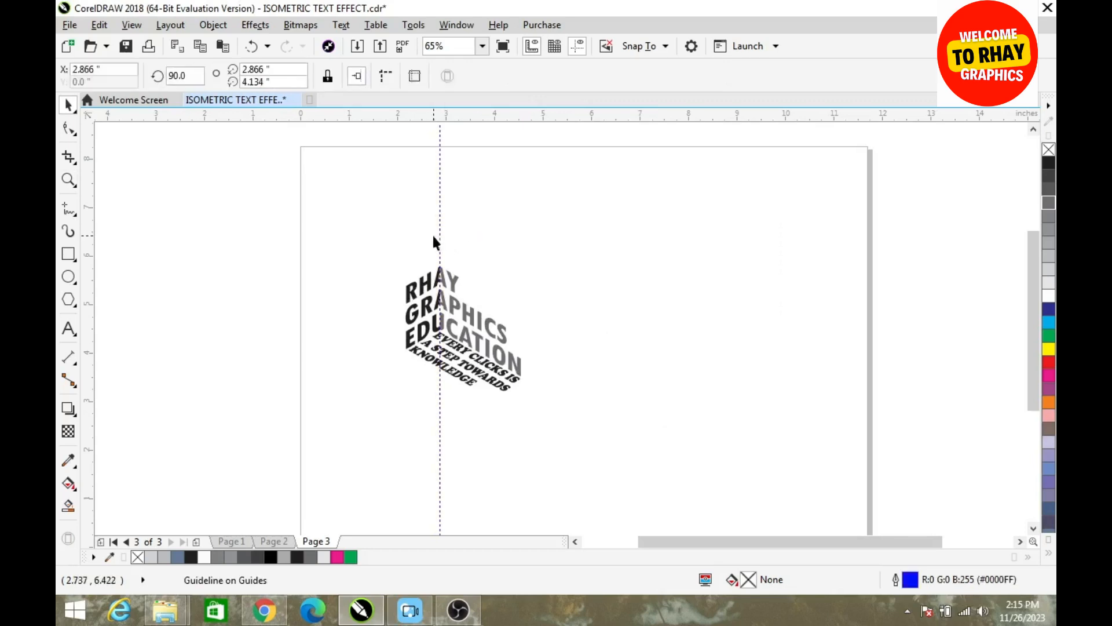
key("Delete")
Fill the dark left half of the RHAY GRAPHICS EDUCATION text with white
left_click(420, 307)
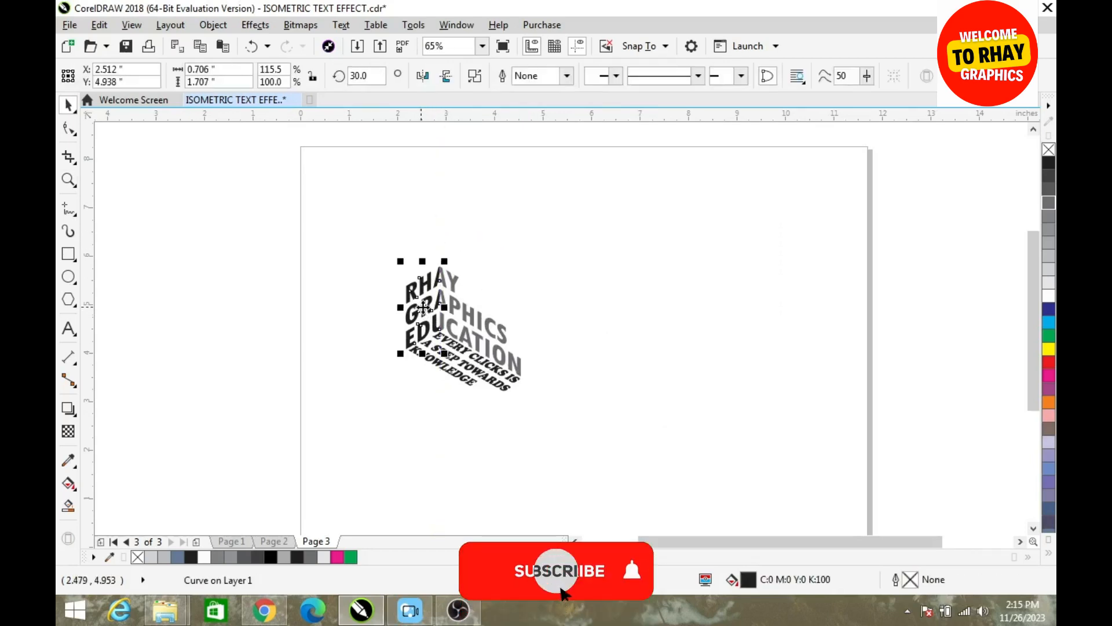
left_click(1049, 296)
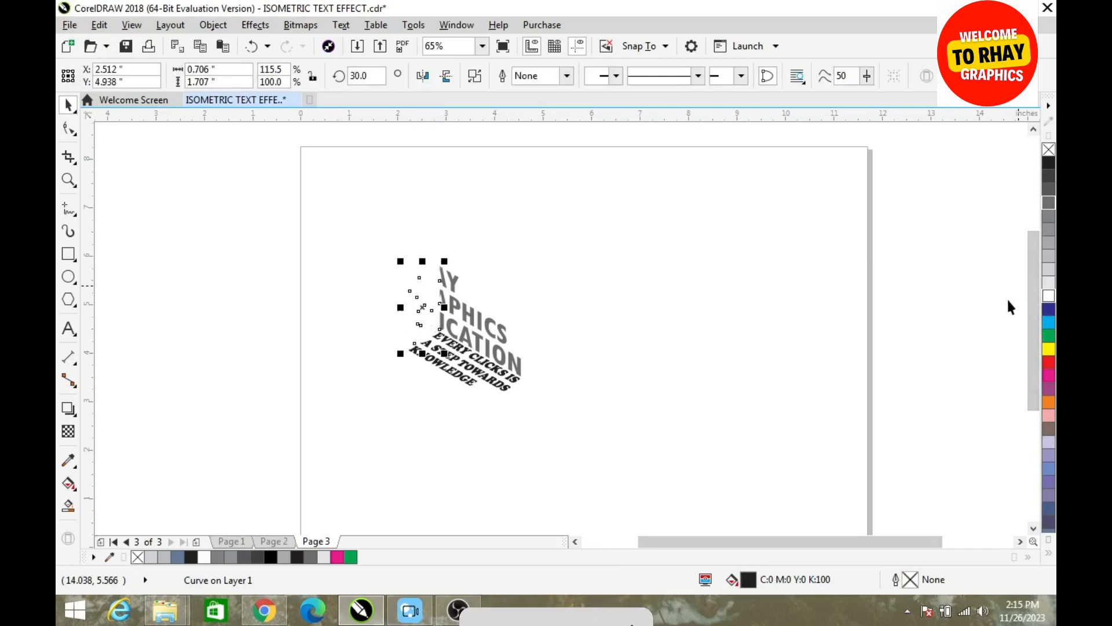
left_click(761, 316)
Draw a background rectangle about 11.511 by 6.458 inches across the page, covering the artwork
left_click(68, 254)
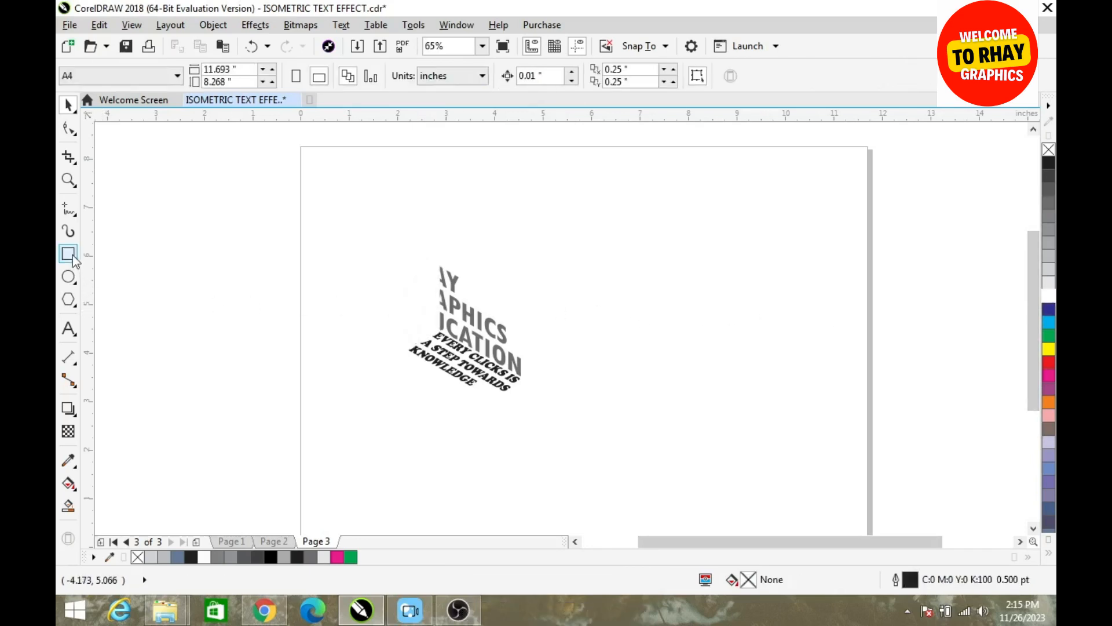
left_click_drag(305, 206, 863, 518)
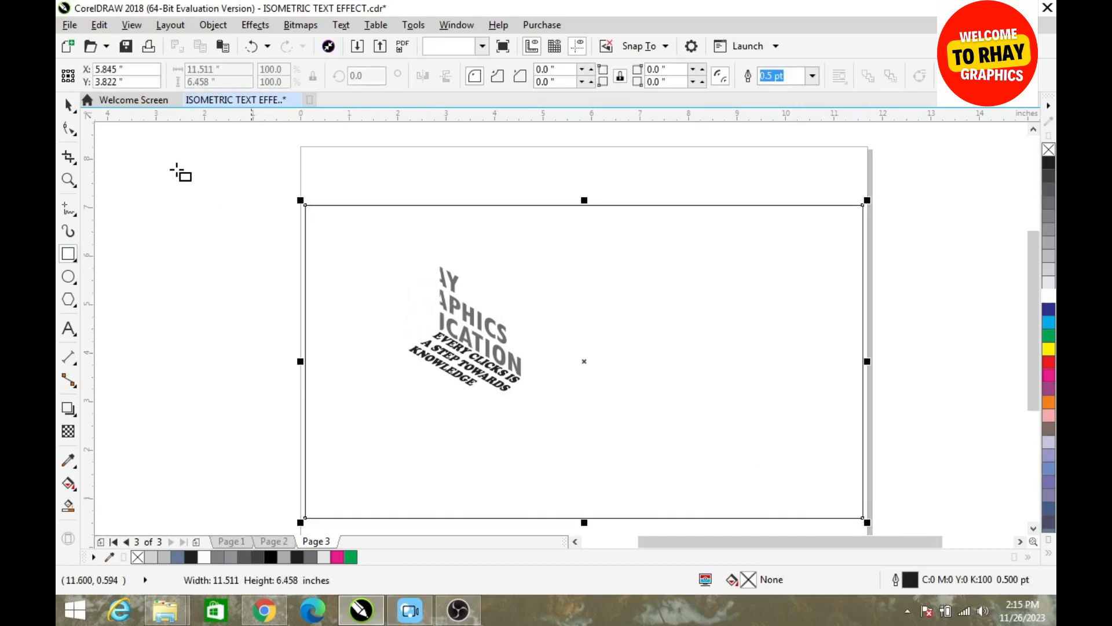
key("space")
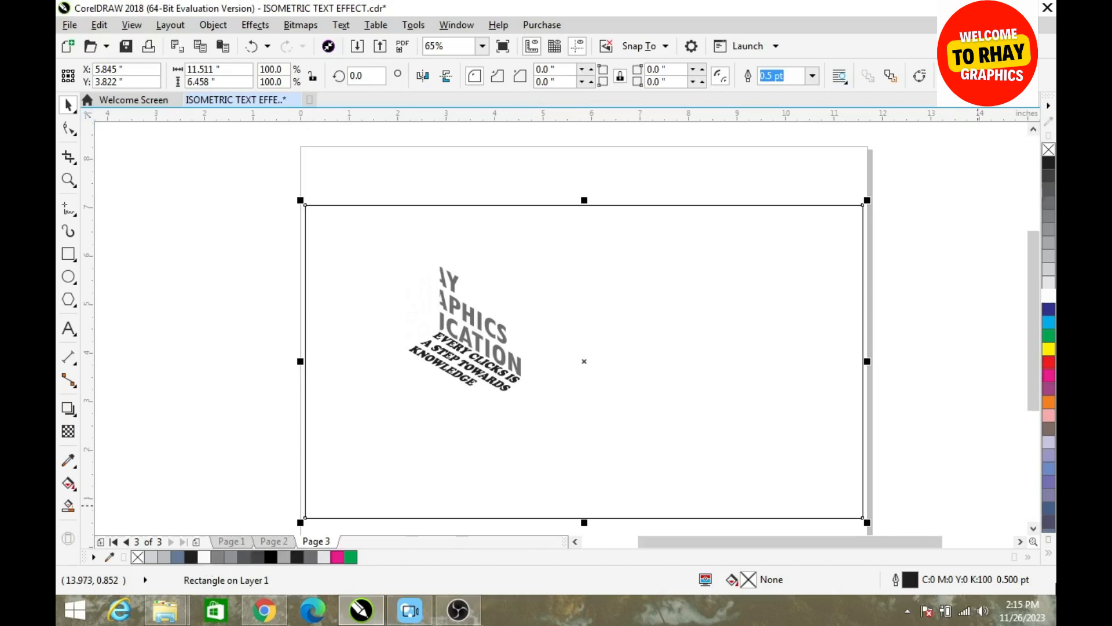
Fill the background rectangle with black (C100 M100 Y100 K100), remove its outline and send it behind the text
left_click(1050, 555)
left_click(1035, 196)
left_click(813, 81)
left_click(798, 89)
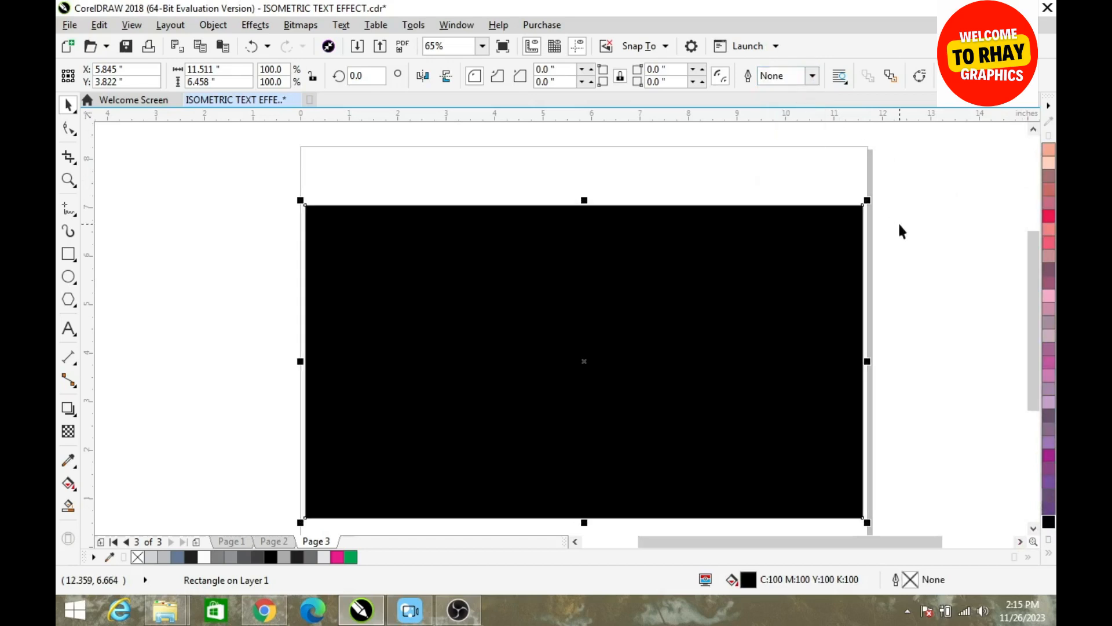
key("shift+Page_Down")
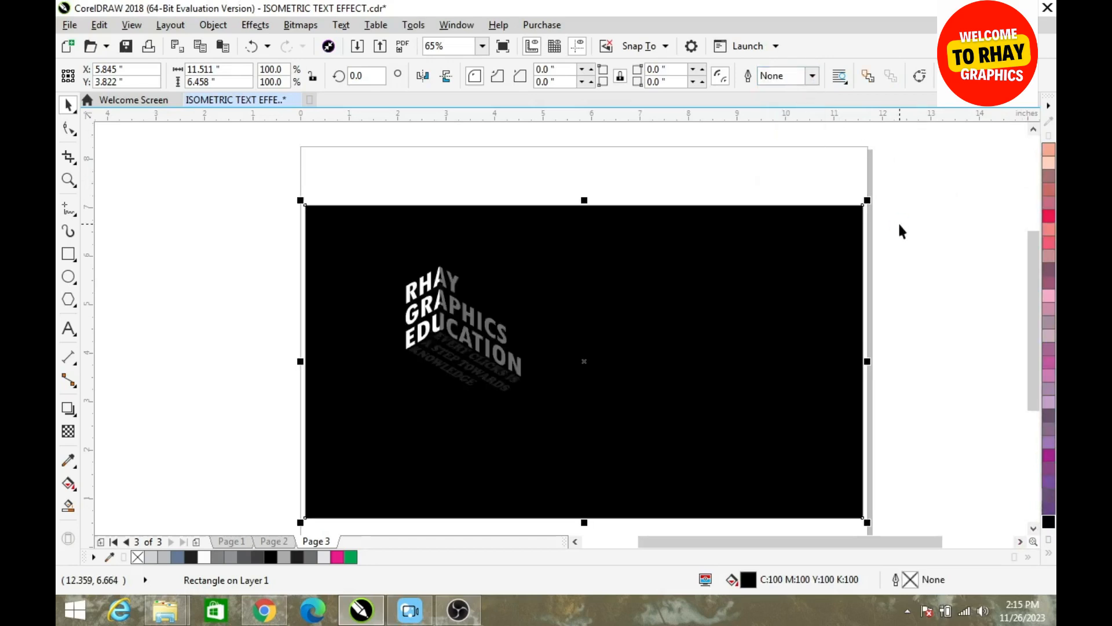
Move the complete isometric text toward the centre of the black background and scale it to about 157.9%
left_click_drag(244, 212, 567, 431)
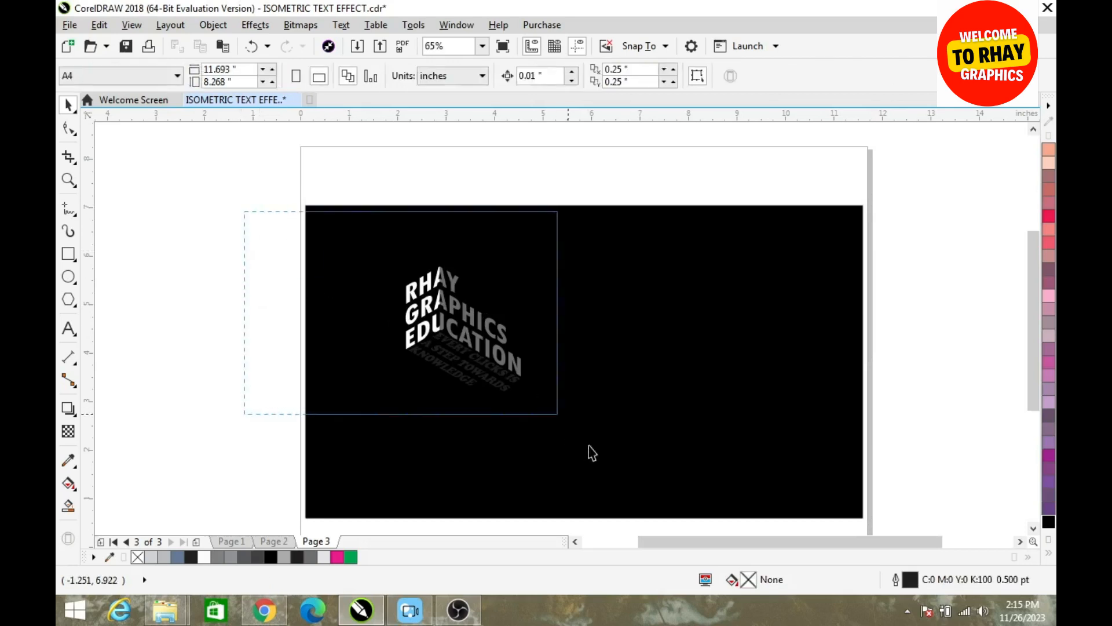
left_click_drag(489, 351, 590, 372)
left_click_drag(625, 418, 689, 459)
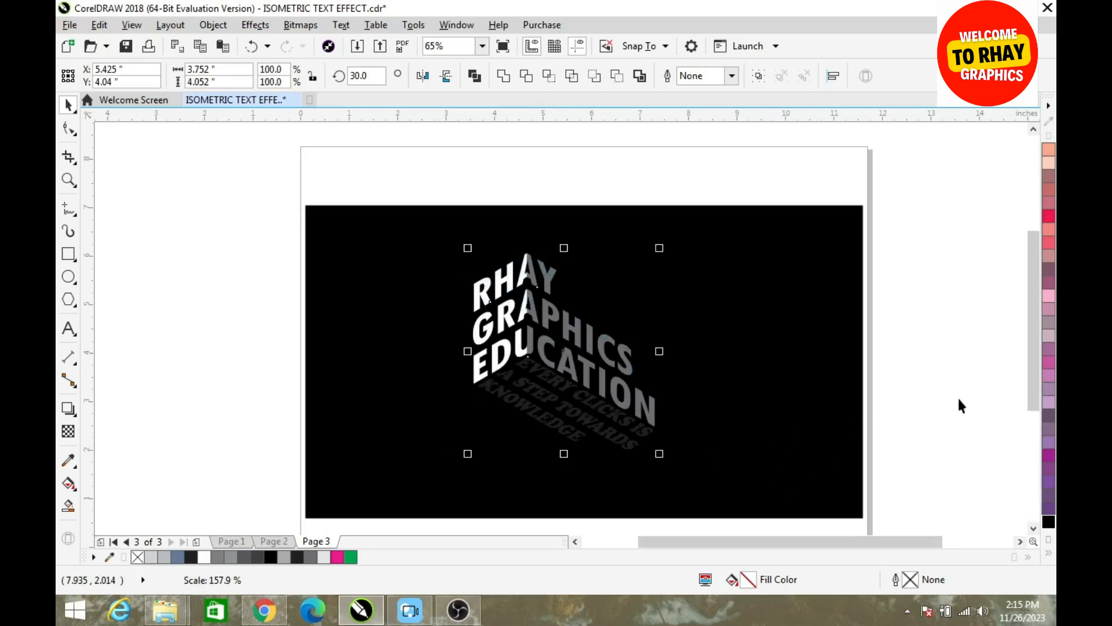
Select the gray right half of the RHAY GRAPHICS EDUCATION text
left_click(569, 372)
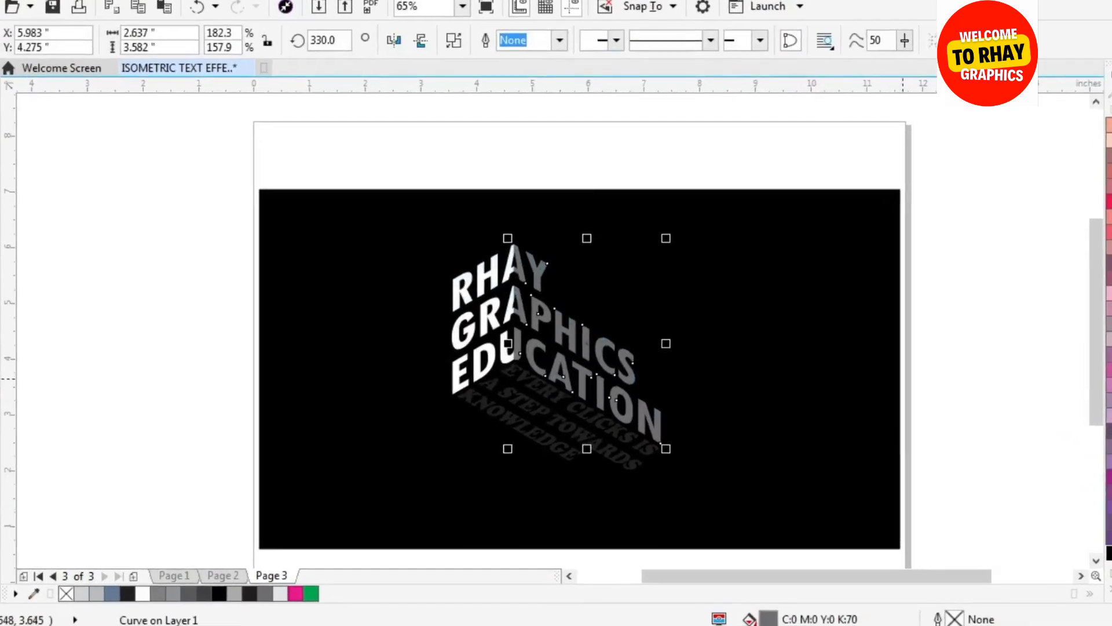